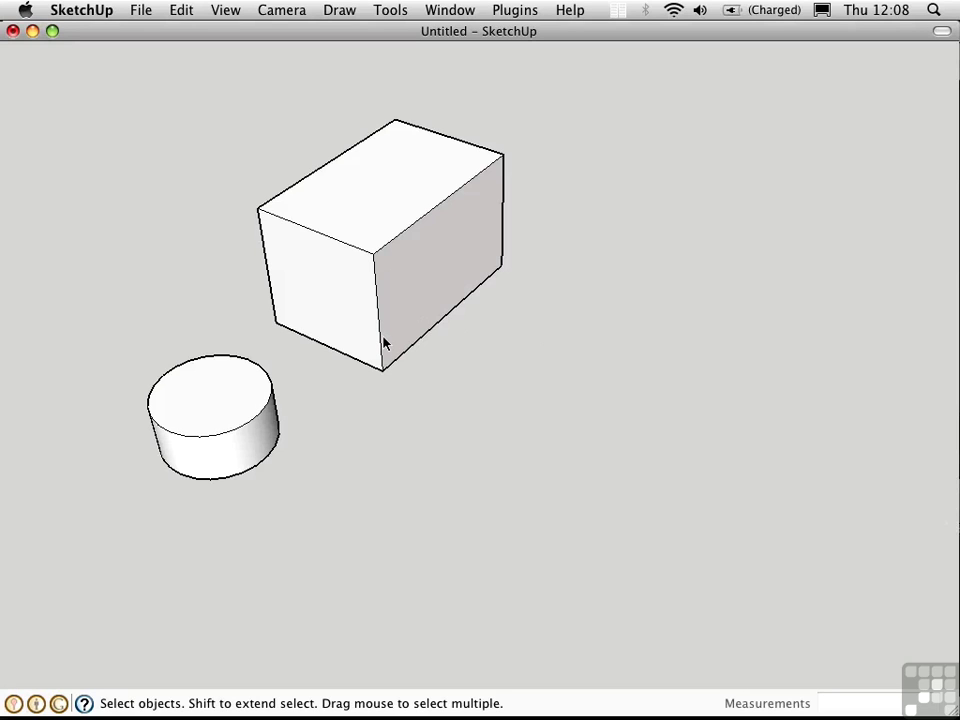
Try selecting box and cylinder faces and edges, then box-select the whole cylinder and group it.
click(428, 296)
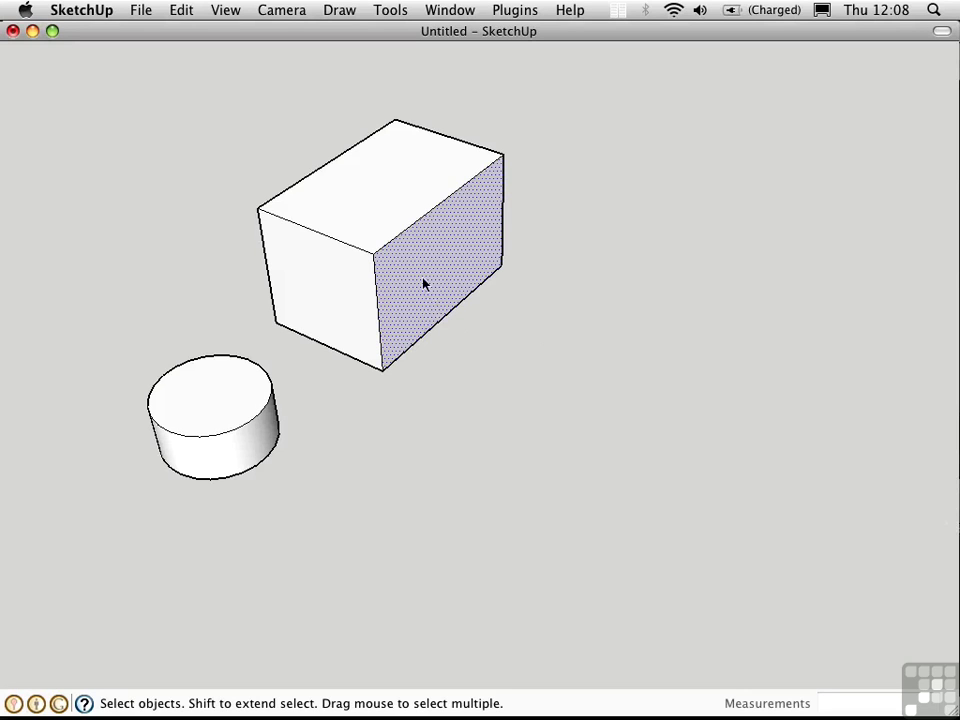
click(386, 221)
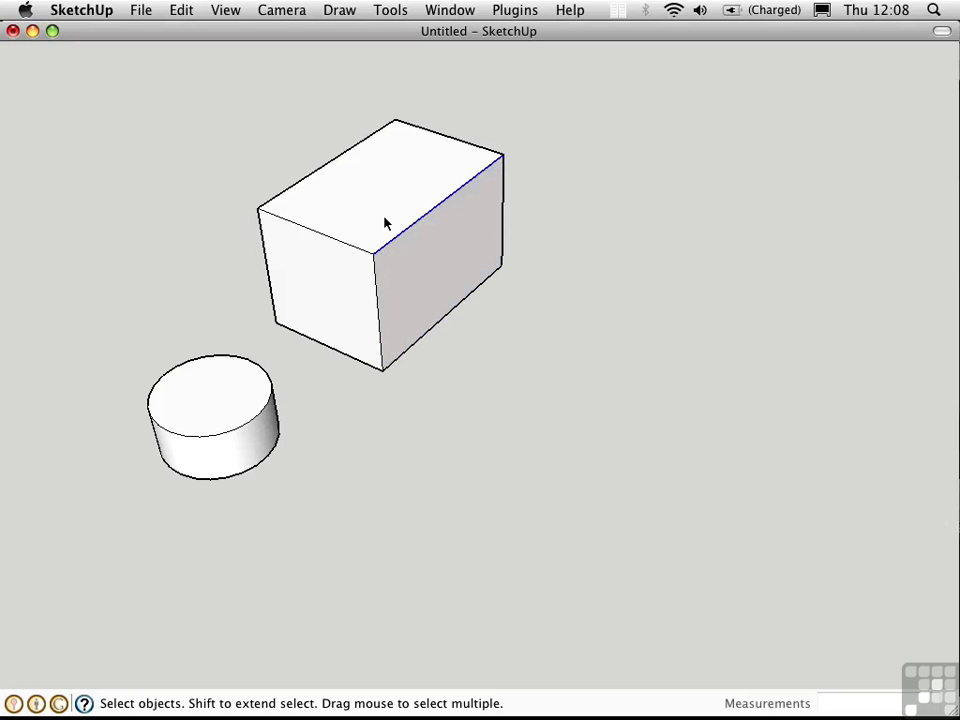
click(233, 392)
click(232, 435)
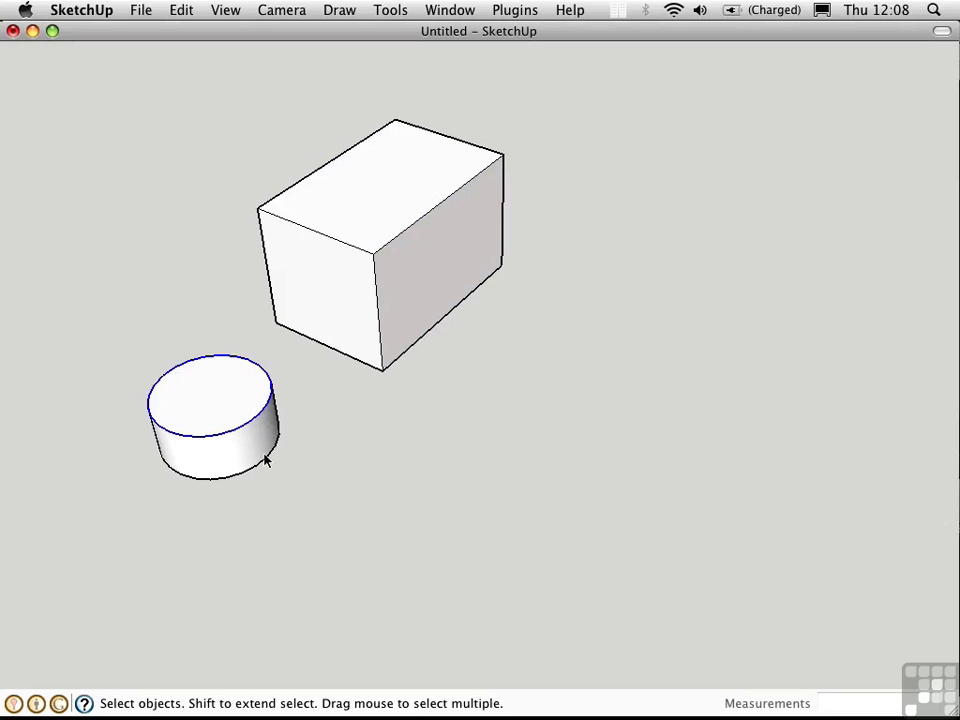
click(139, 365)
drag(117, 349, 295, 509)
key(super+g)
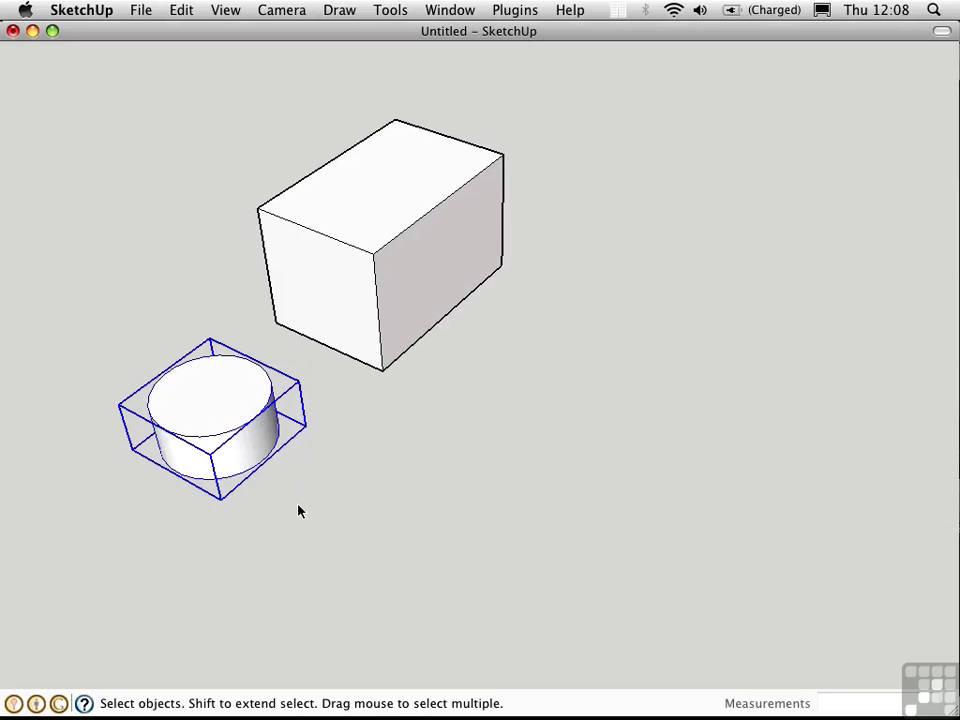
Select the entire box and create it as a component keeping the name Component#1.
triple_click(390, 204)
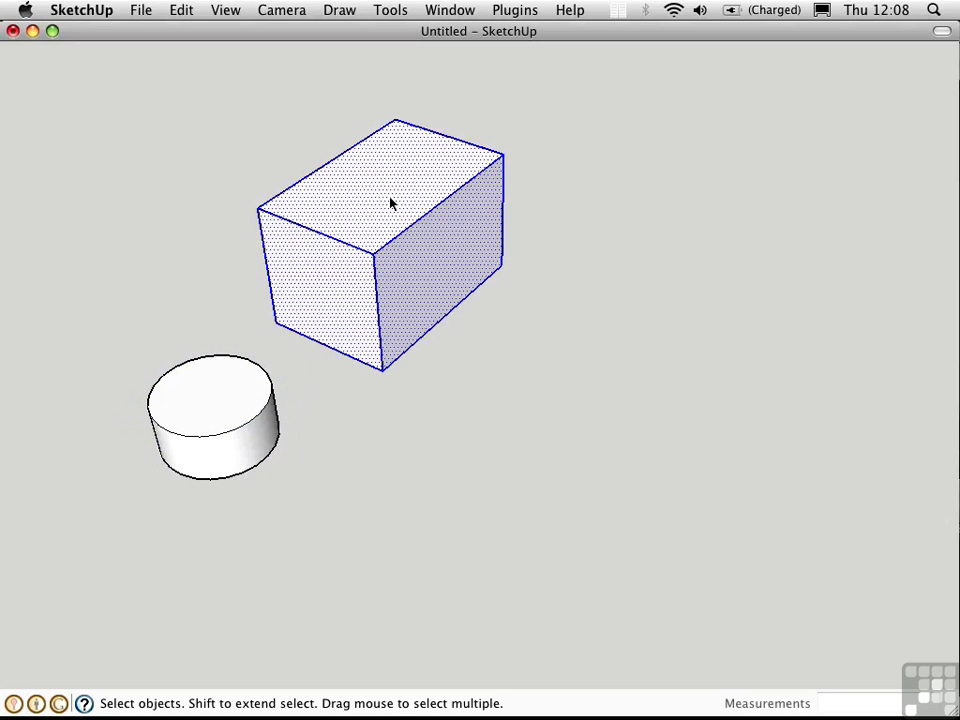
key(g)
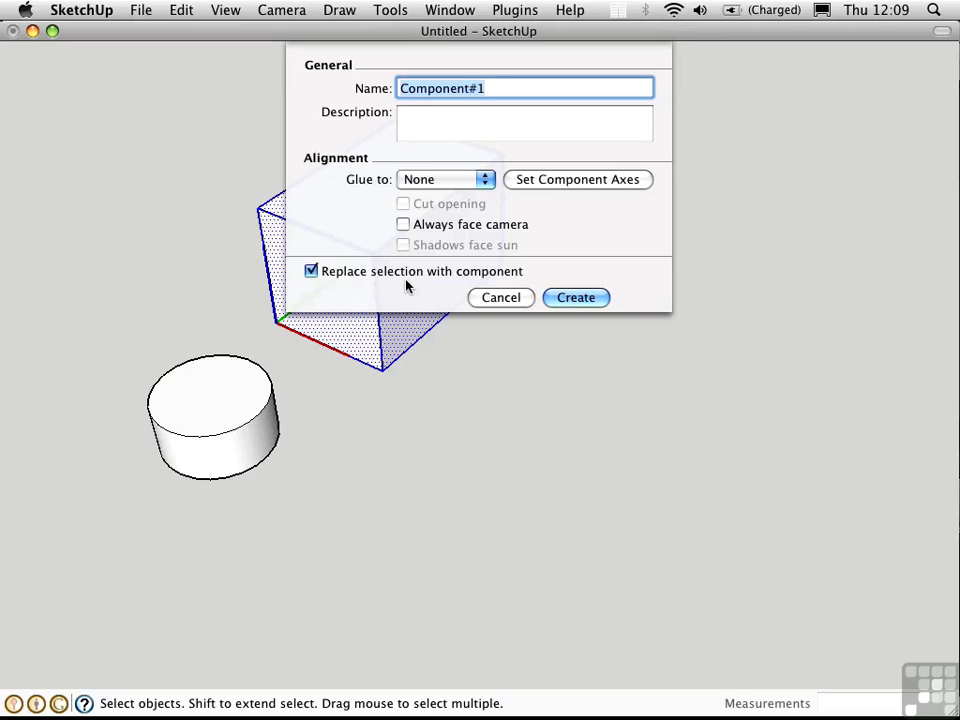
click(561, 299)
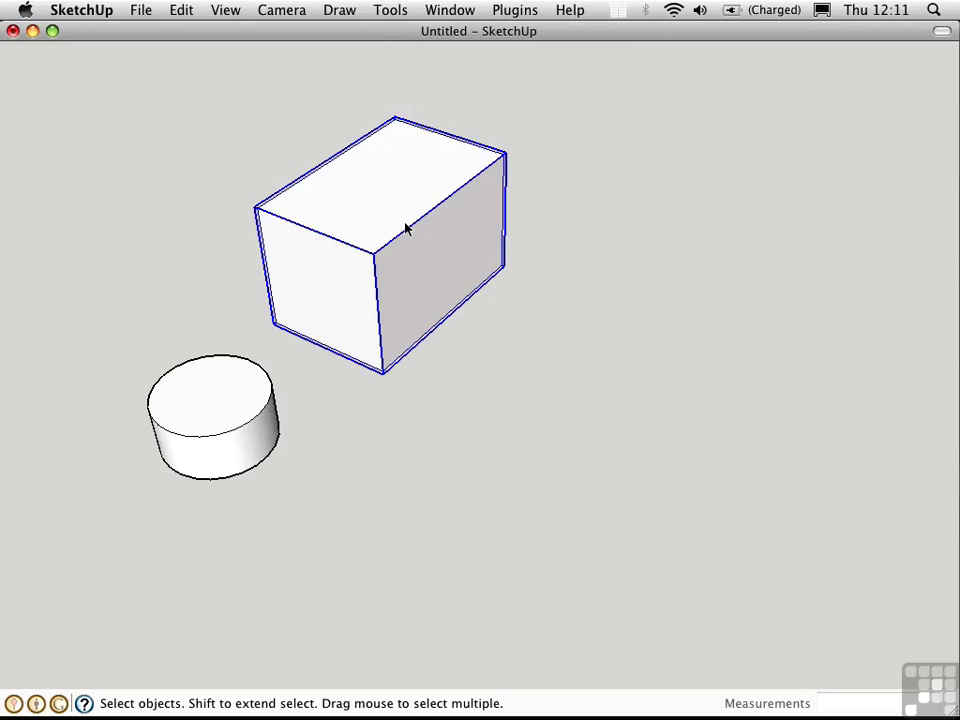
Copy the selected box and cylinder together to the right with the Move tool.
shift+click(205, 398)
key(m)
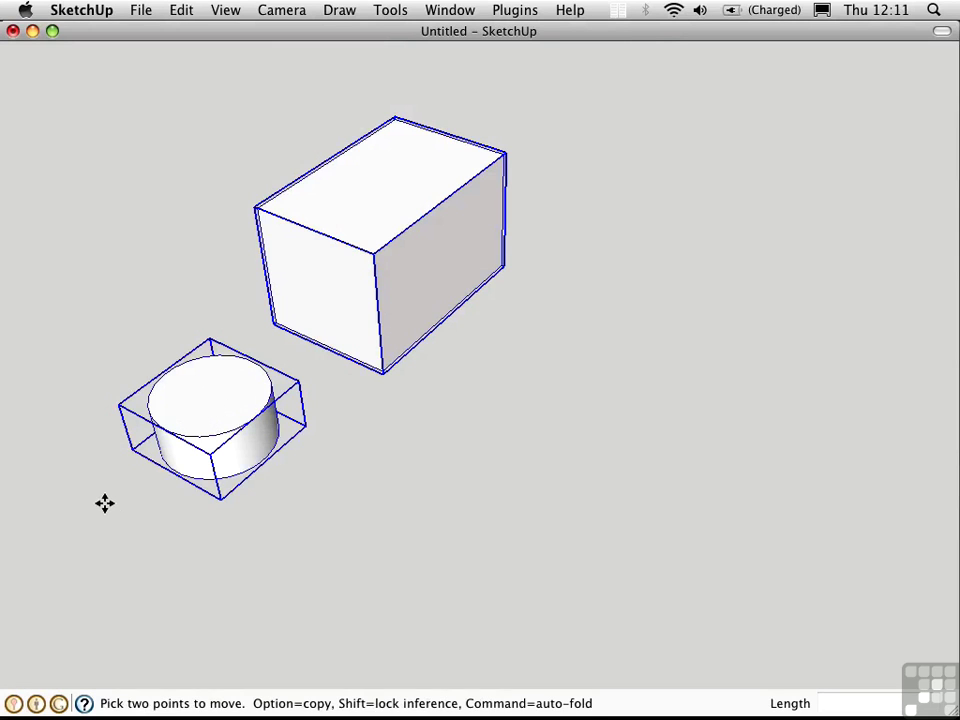
alt+click(92, 501)
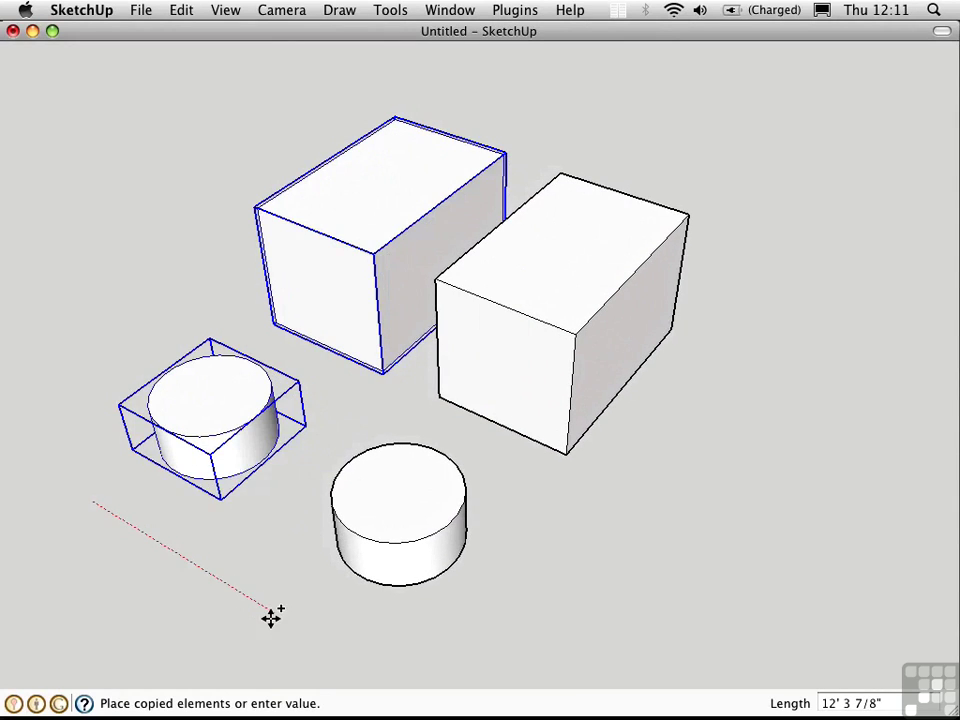
click(251, 598)
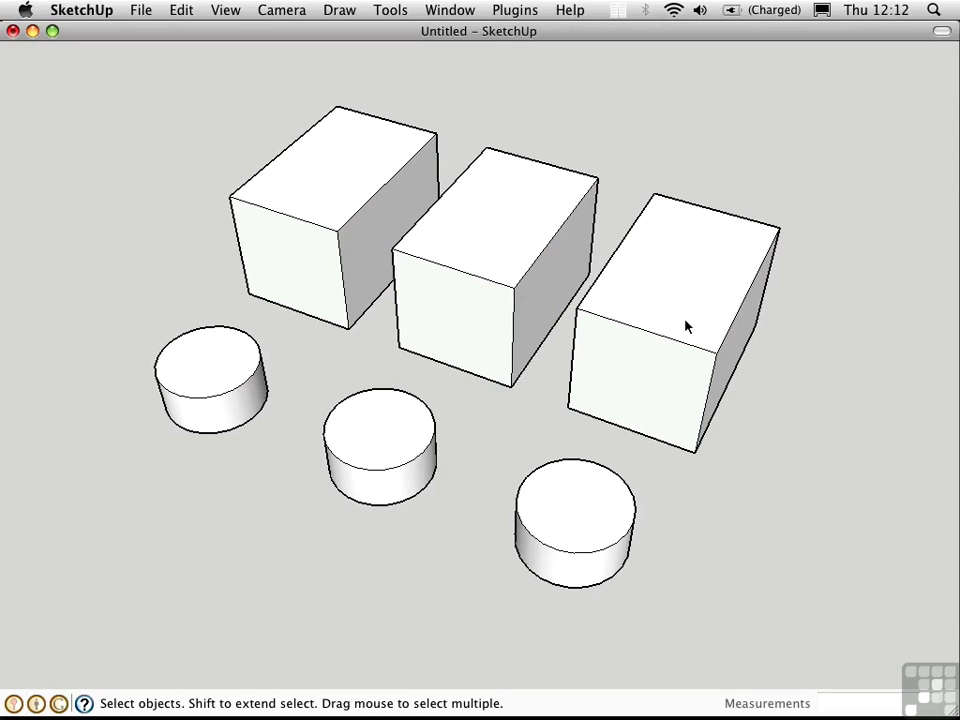
Inside the middle cylinder group, pull its top face up to make it taller.
double_click(393, 436)
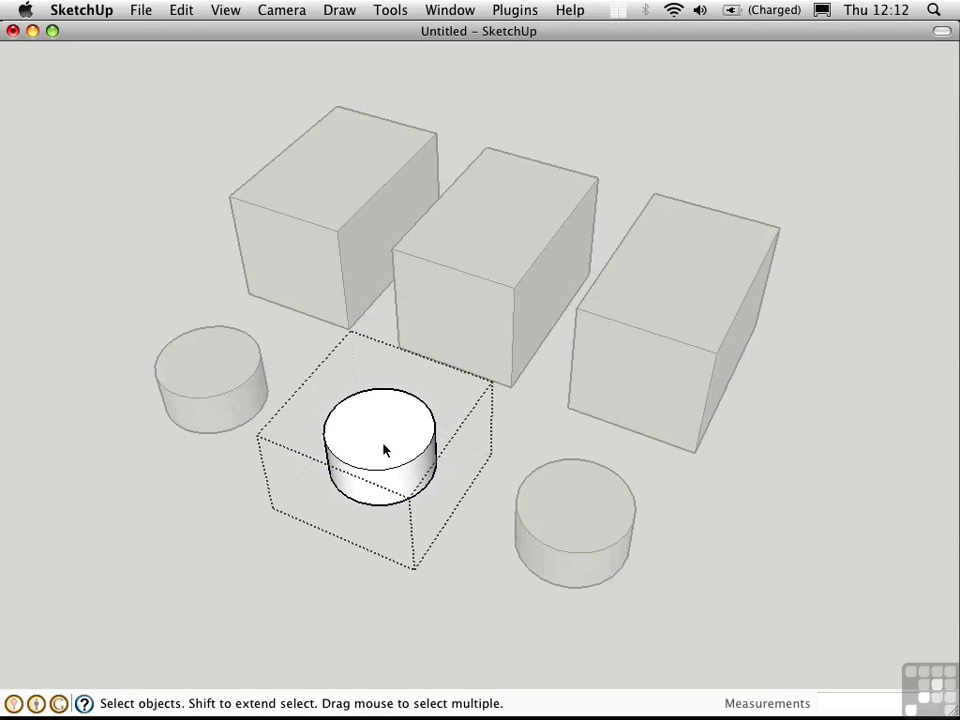
key(p)
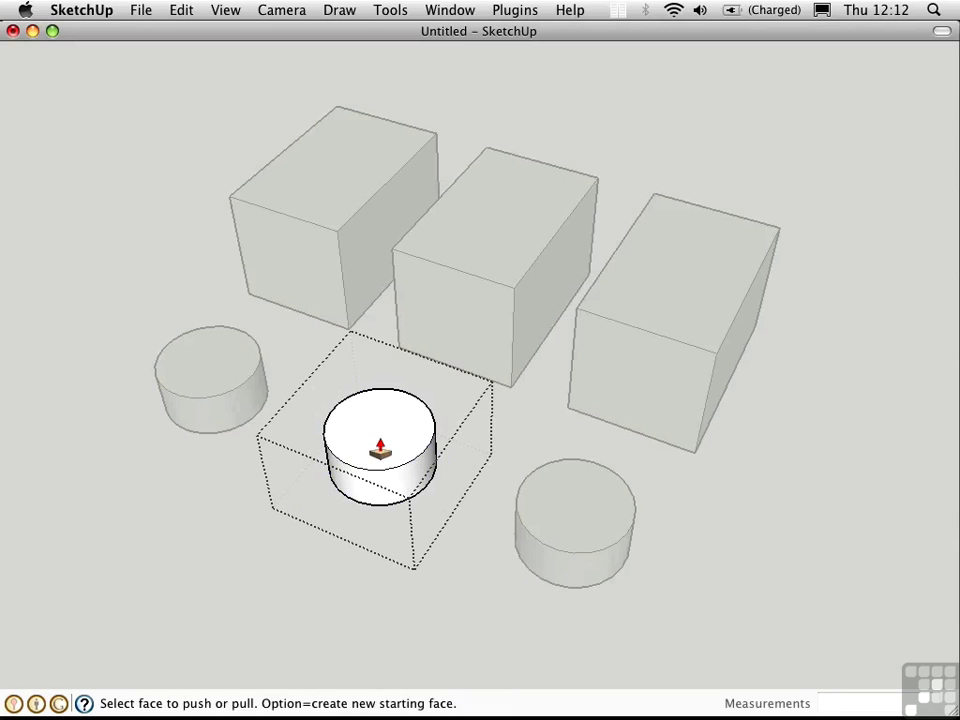
click(376, 446)
text(pppppppp)
click(374, 378)
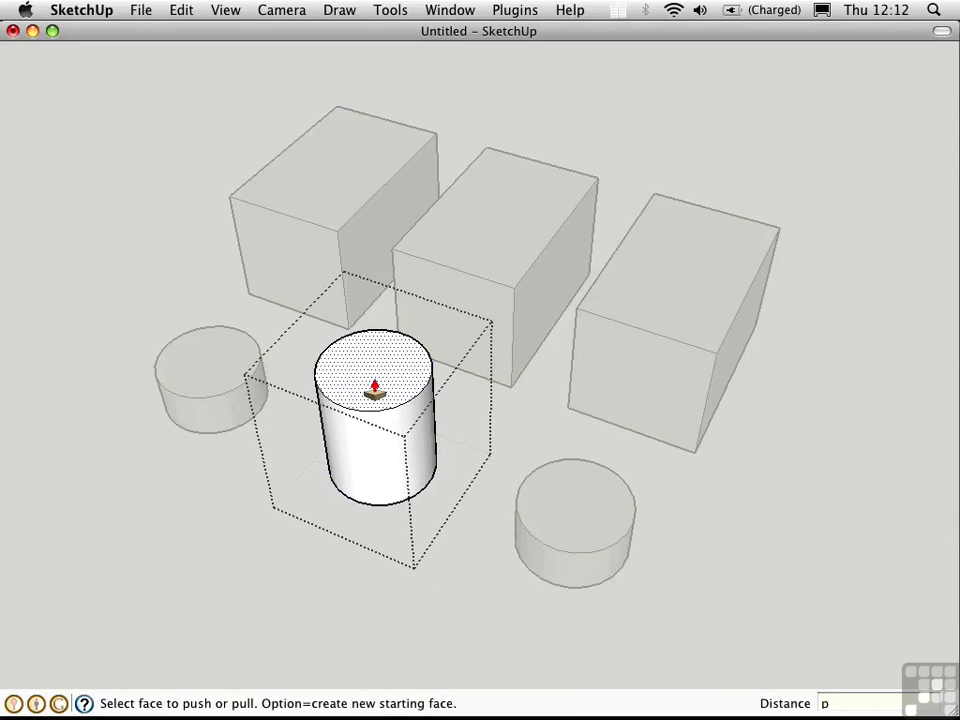
key(space)
click(222, 499)
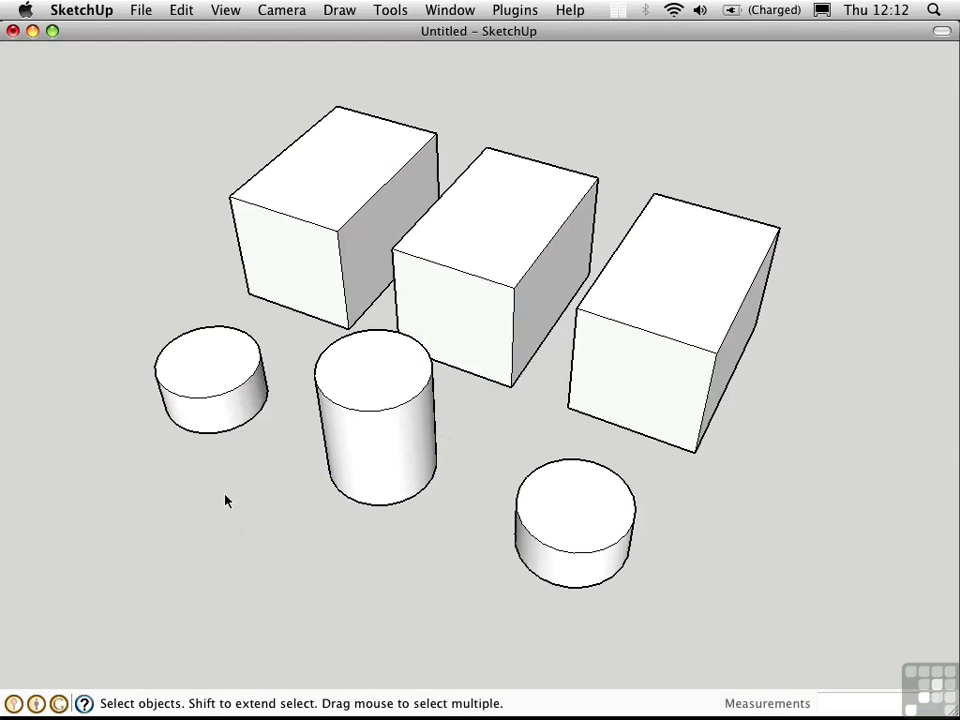
Inside the left cylinder group, lift the top's centre point upward to form a cone.
double_click(208, 377)
key(m)
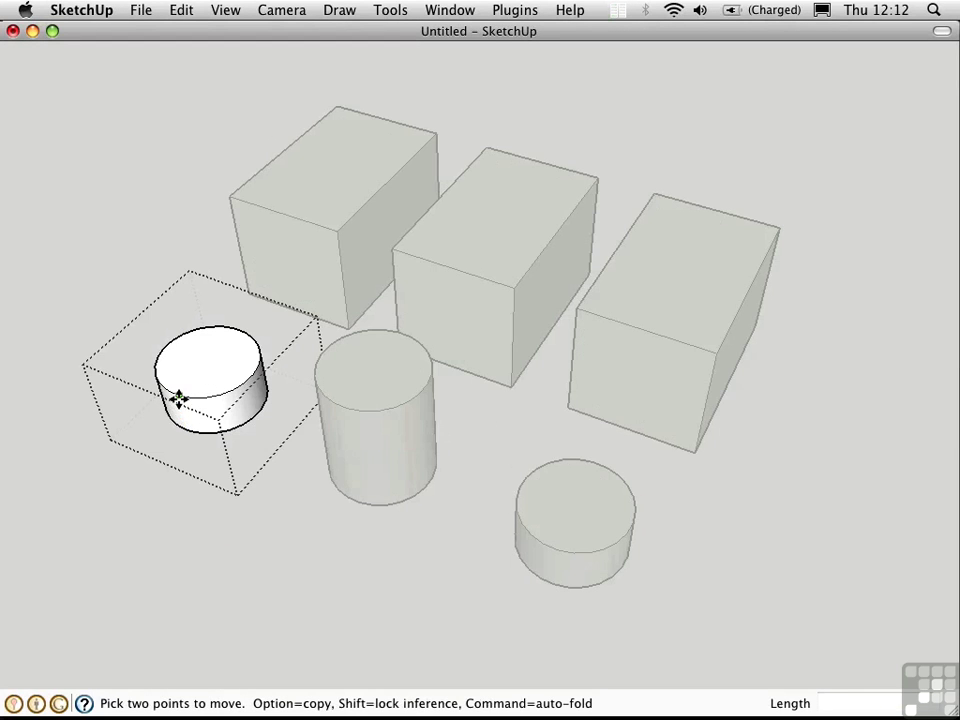
click(180, 394)
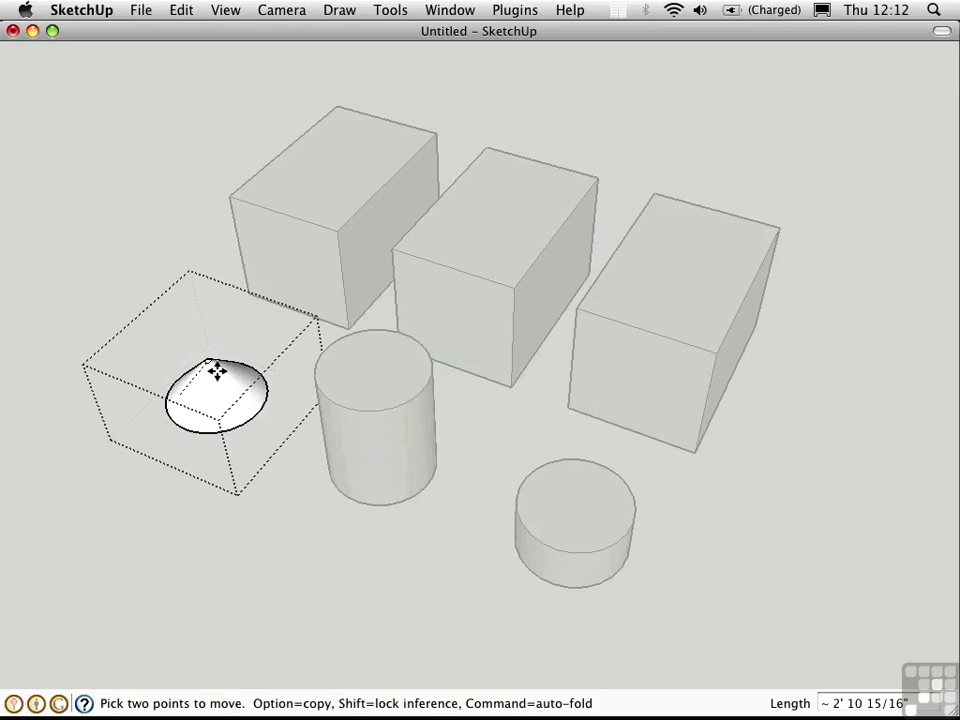
click(220, 368)
key(space)
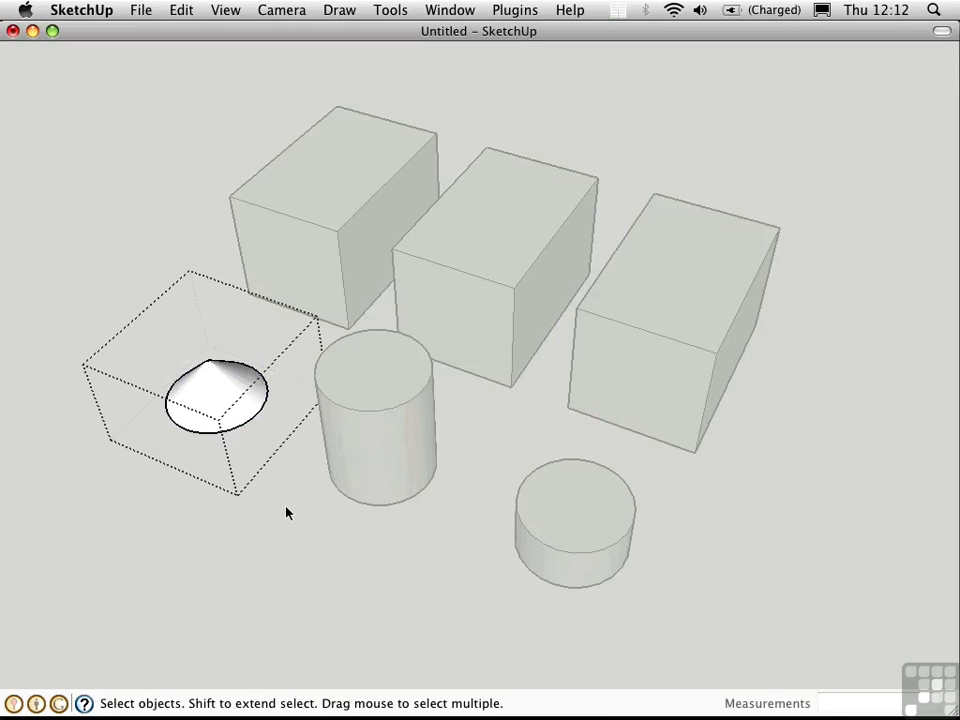
click(287, 512)
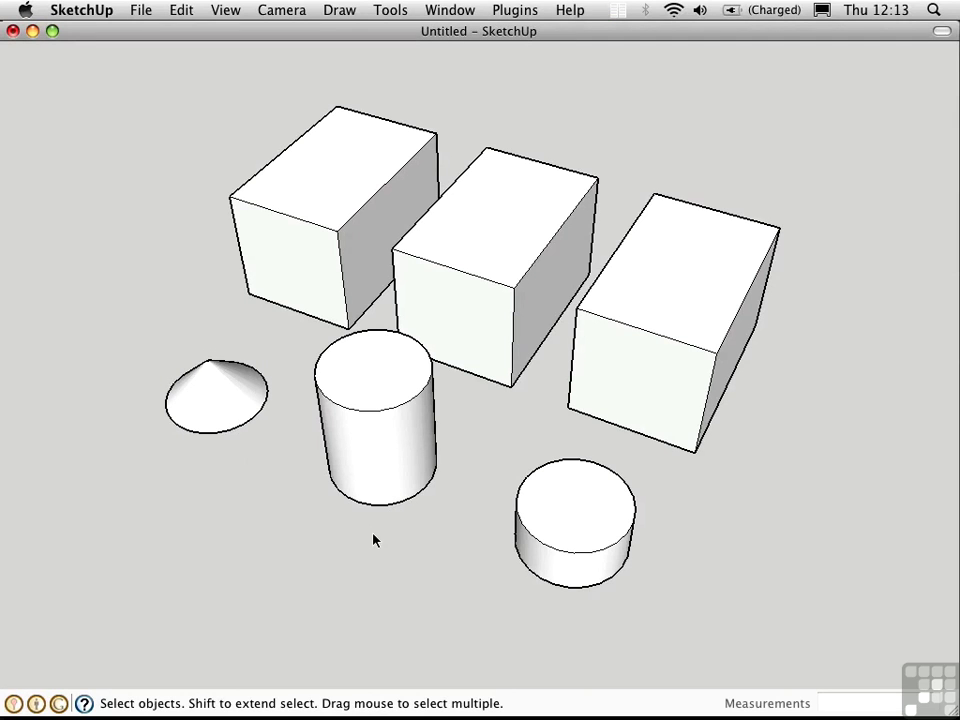
Push the middle box component's top face down 4' 6 1/2", shortening all three linked boxes.
middle_drag(377, 542, 302, 429)
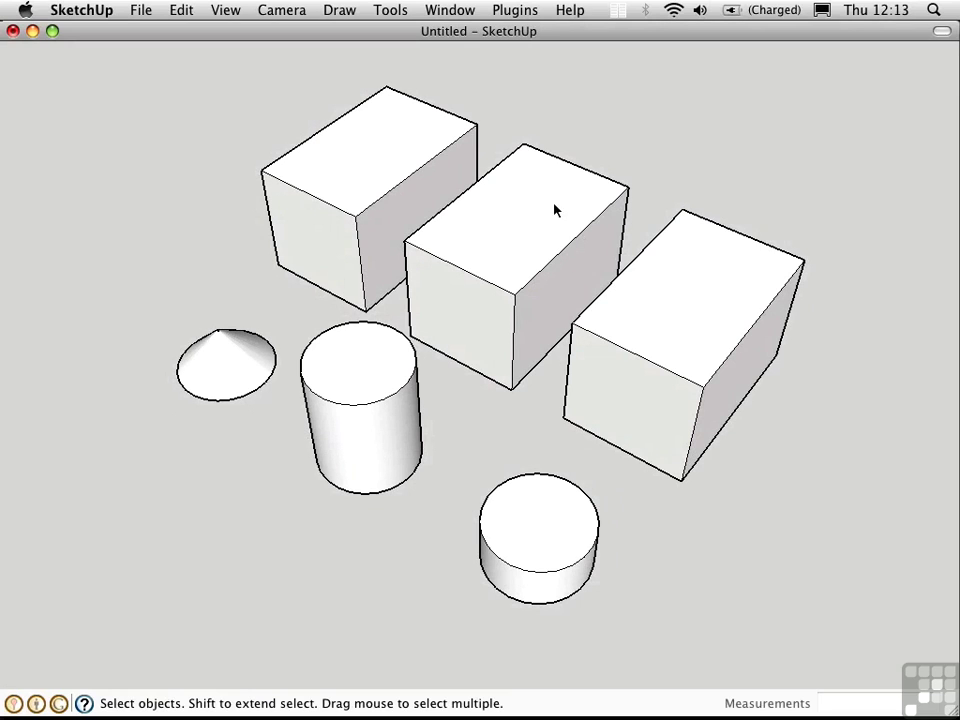
click(529, 244)
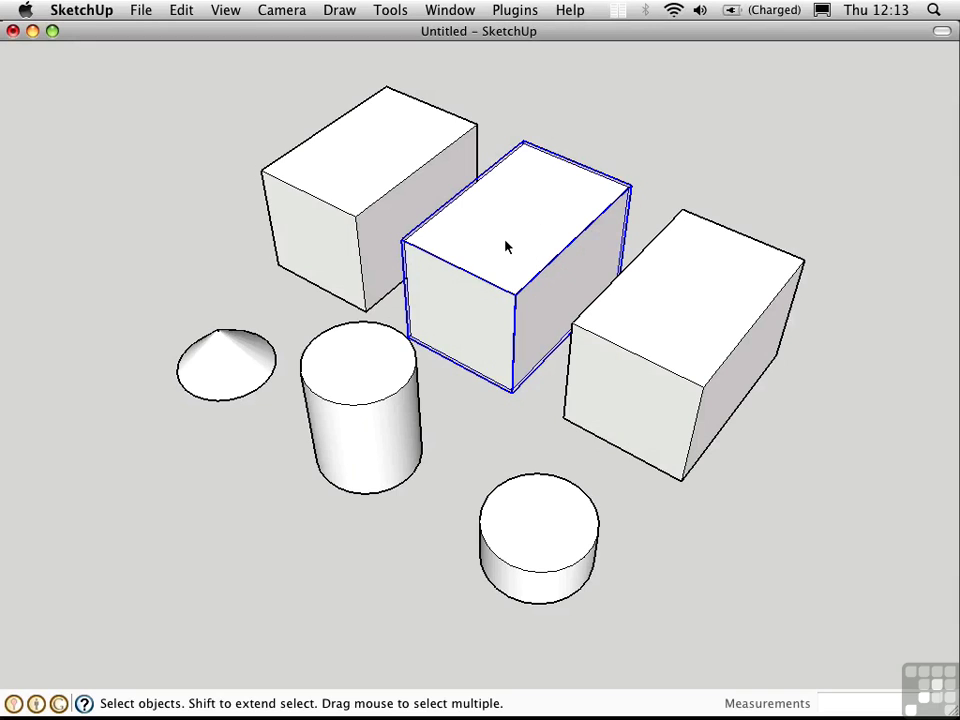
double_click(529, 248)
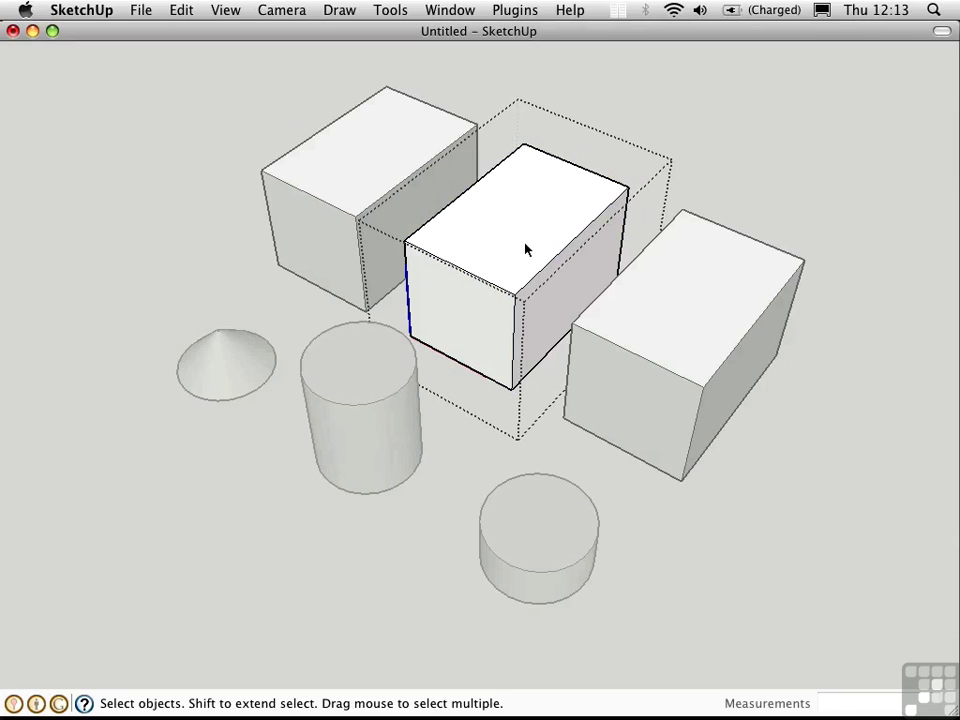
key(p)
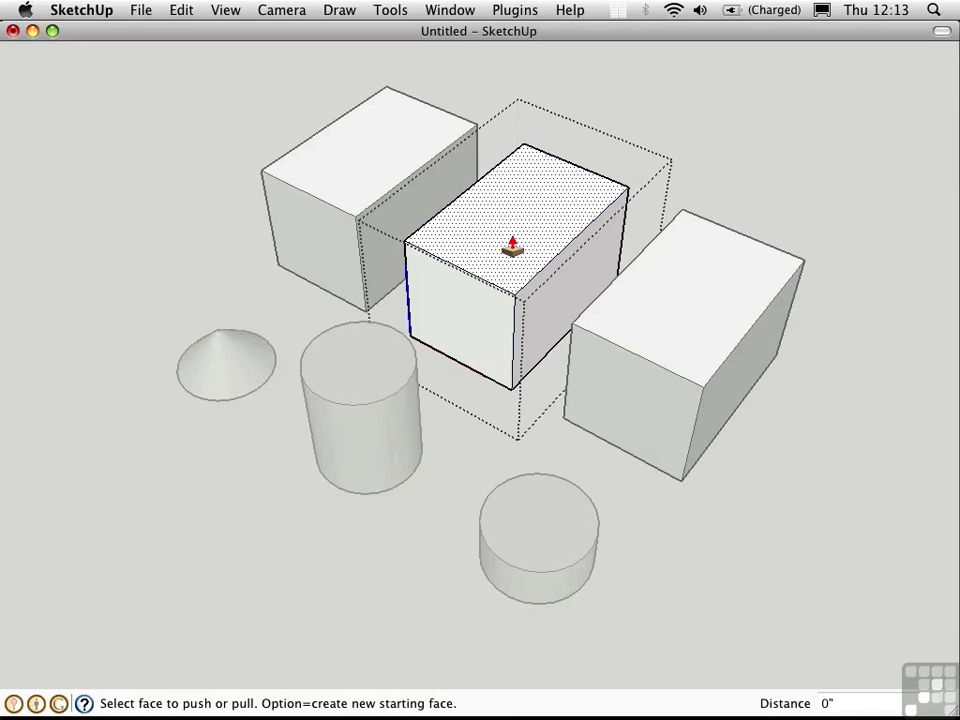
drag(512, 246, 525, 308)
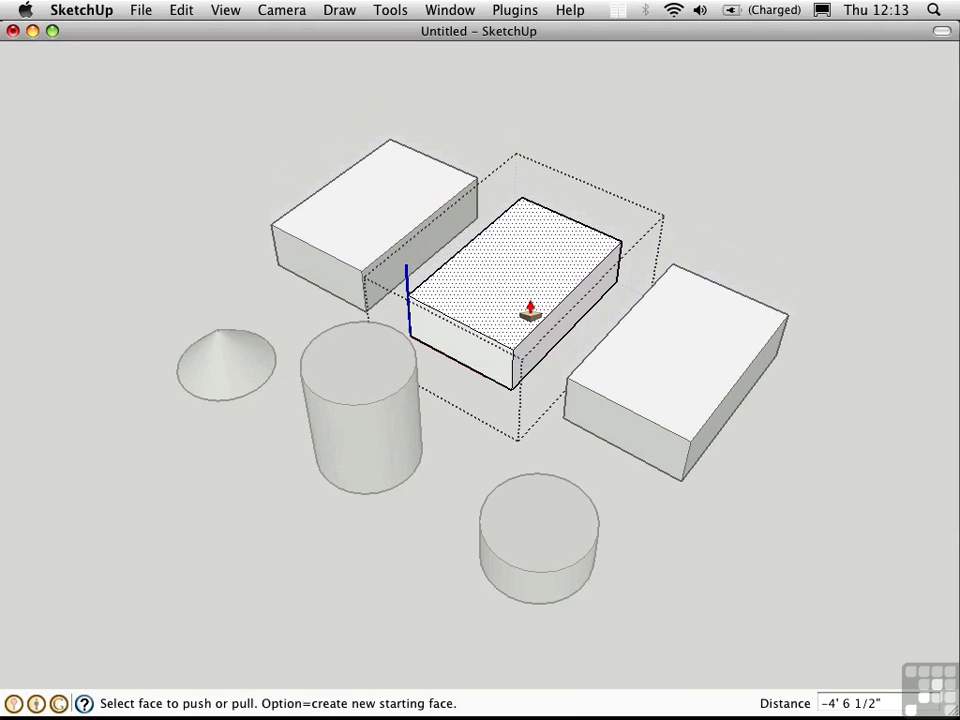
key(space)
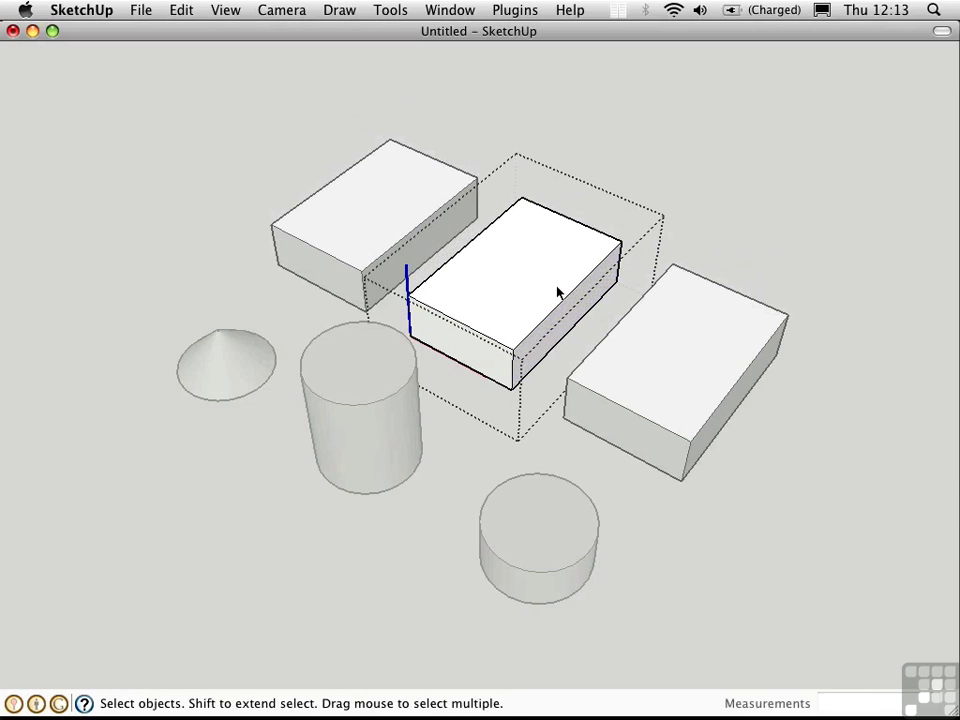
click(683, 245)
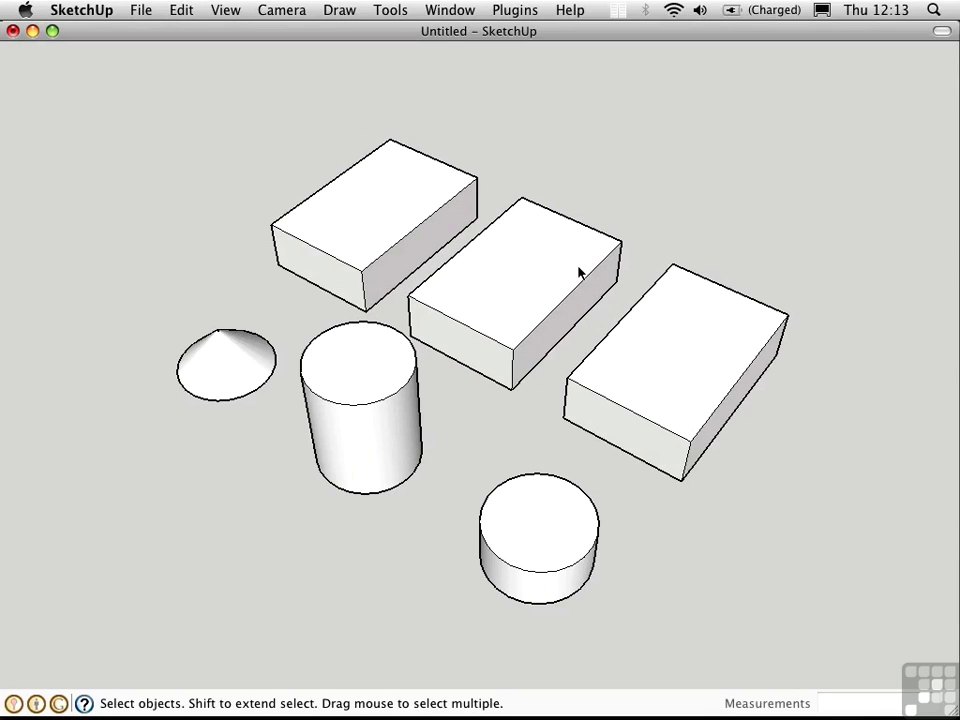
middle_drag(491, 339, 264, 339)
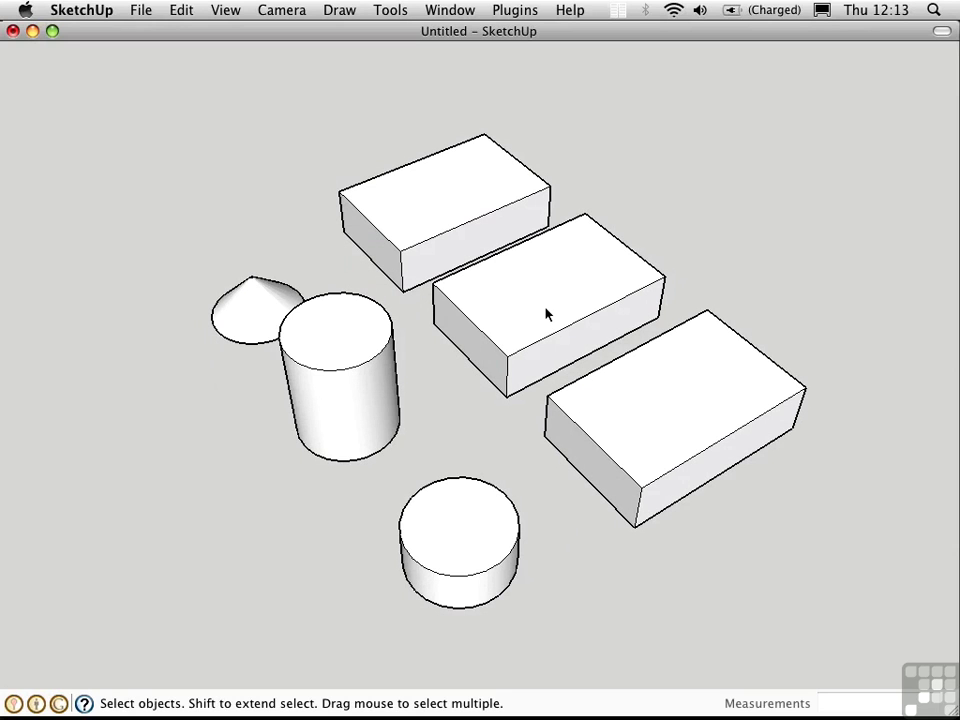
middle_drag(557, 321, 549, 296)
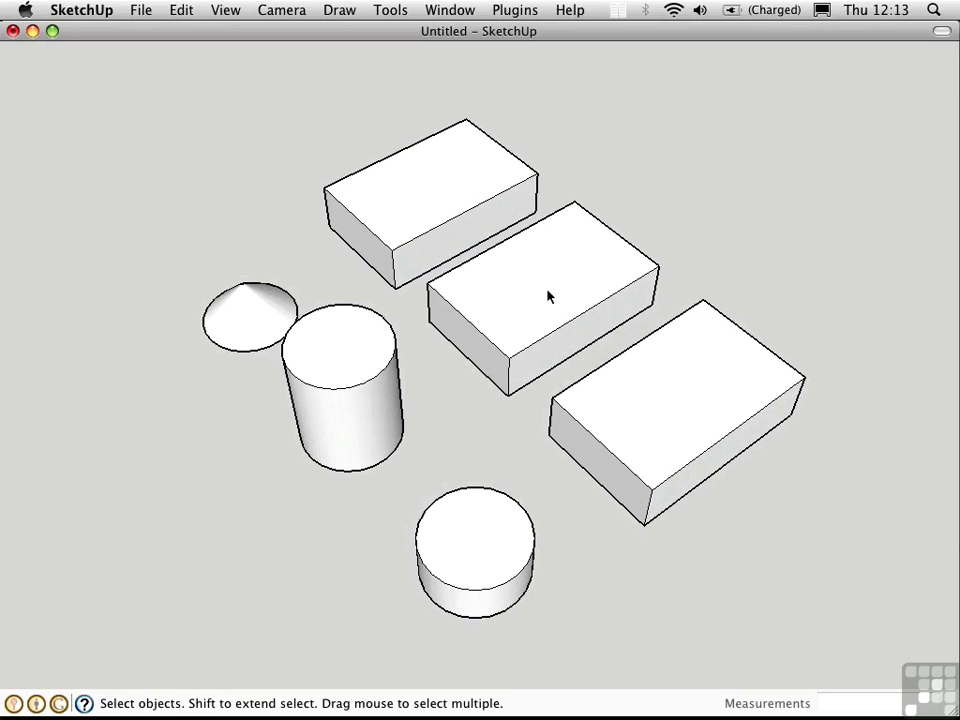
click(560, 286)
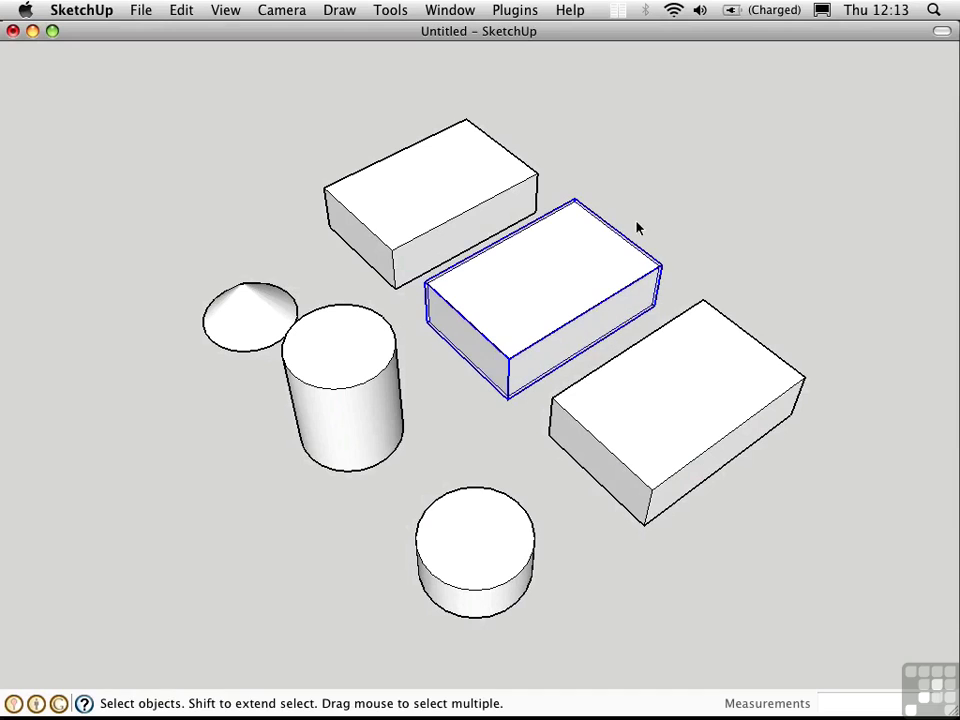
click(398, 203)
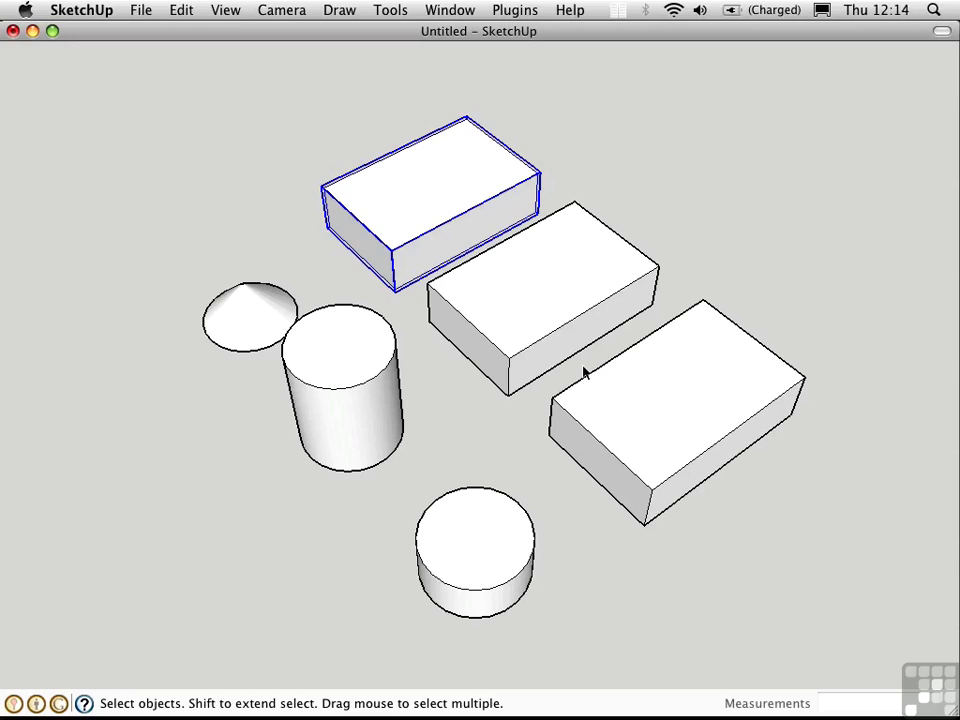
click(640, 250)
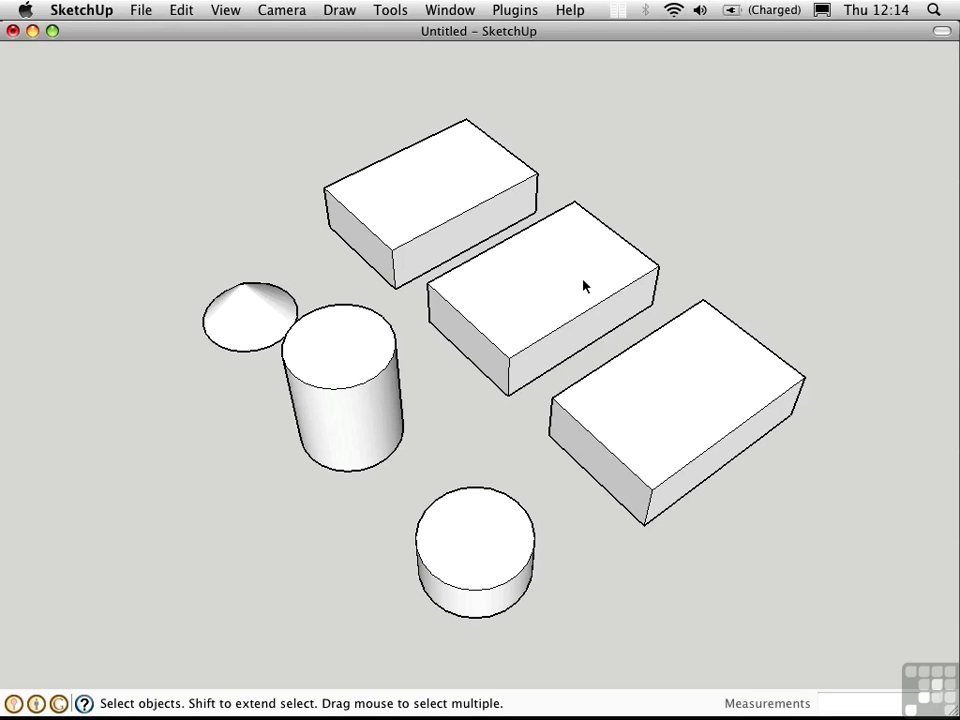
Apply Make Unique to the middle box from its right-click menu.
click(579, 266)
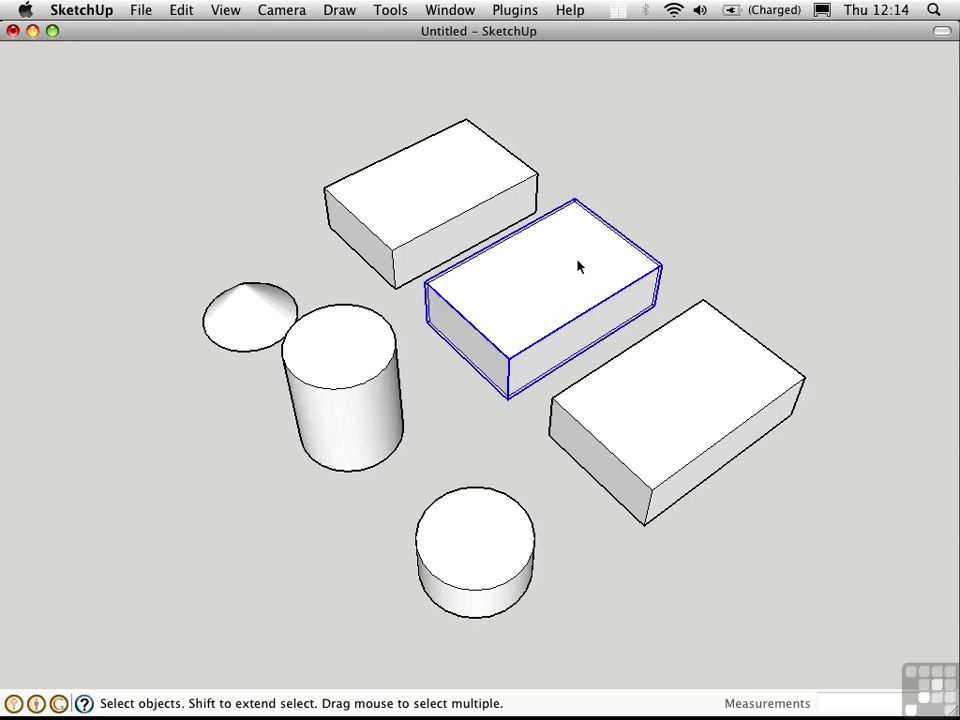
right_click(576, 254)
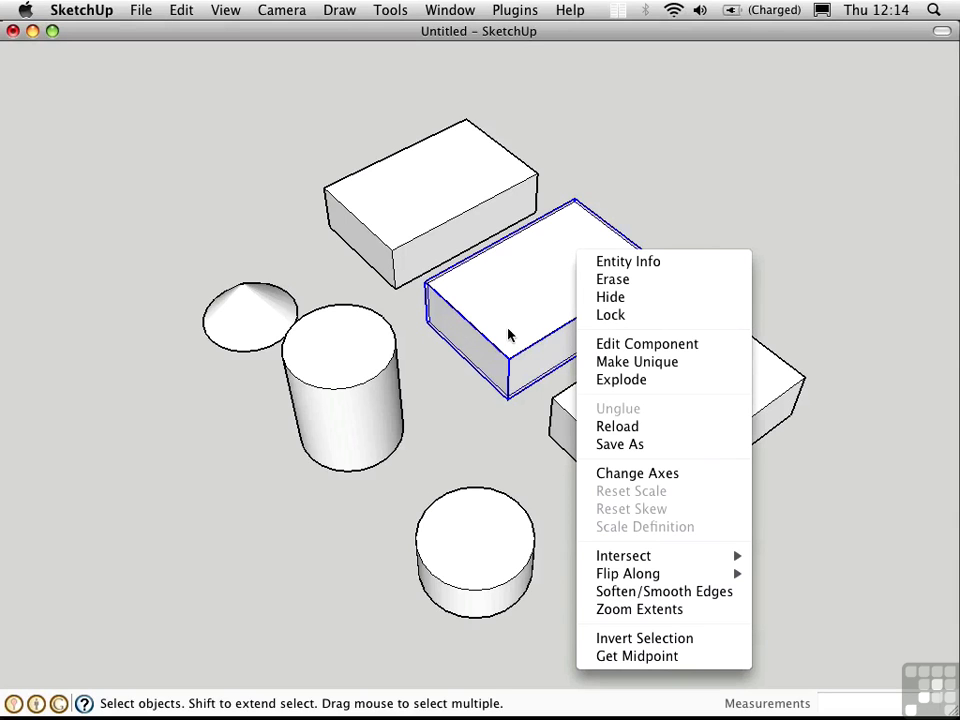
click(603, 363)
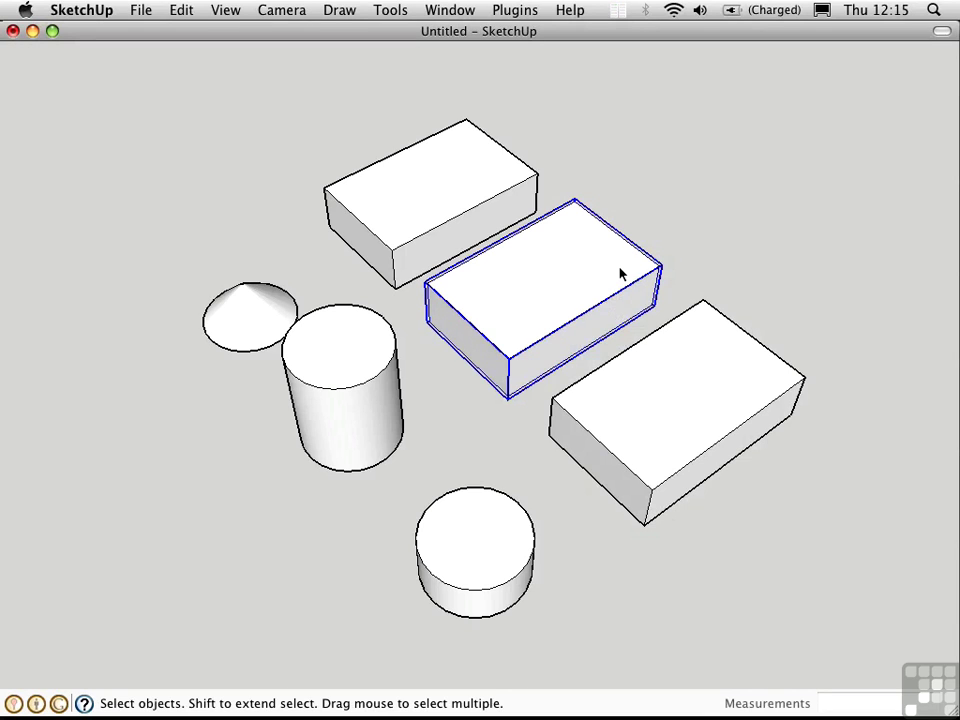
Show the Outliner panel from the Window menu.
click(445, 12)
click(476, 208)
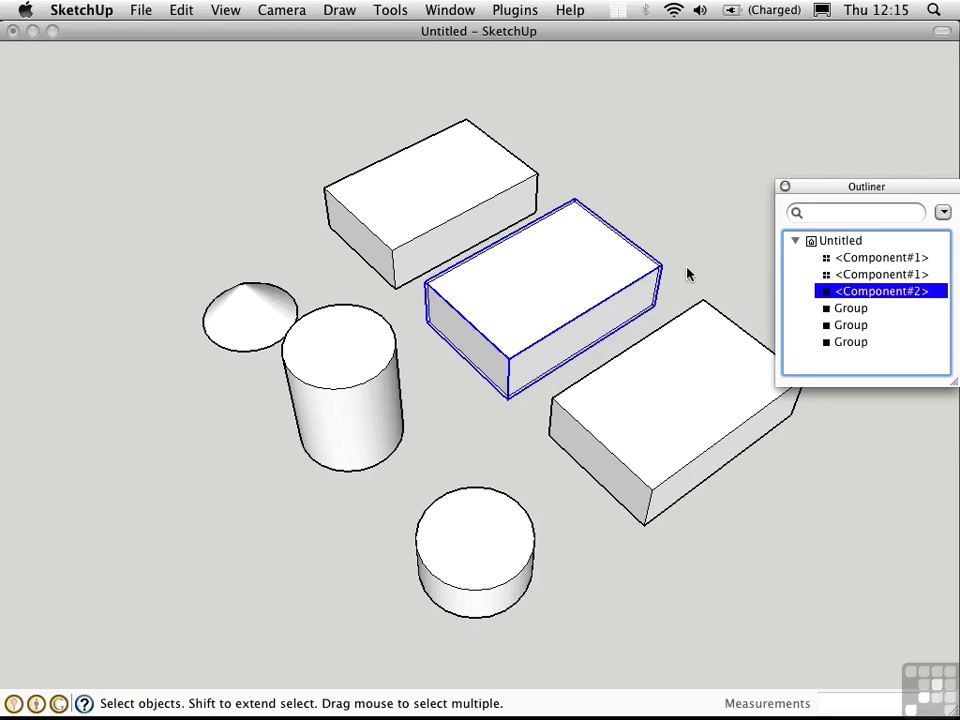
Pull the unique box's top face up and push its front face in, forming a tall thin slab.
click(587, 277)
double_click(587, 277)
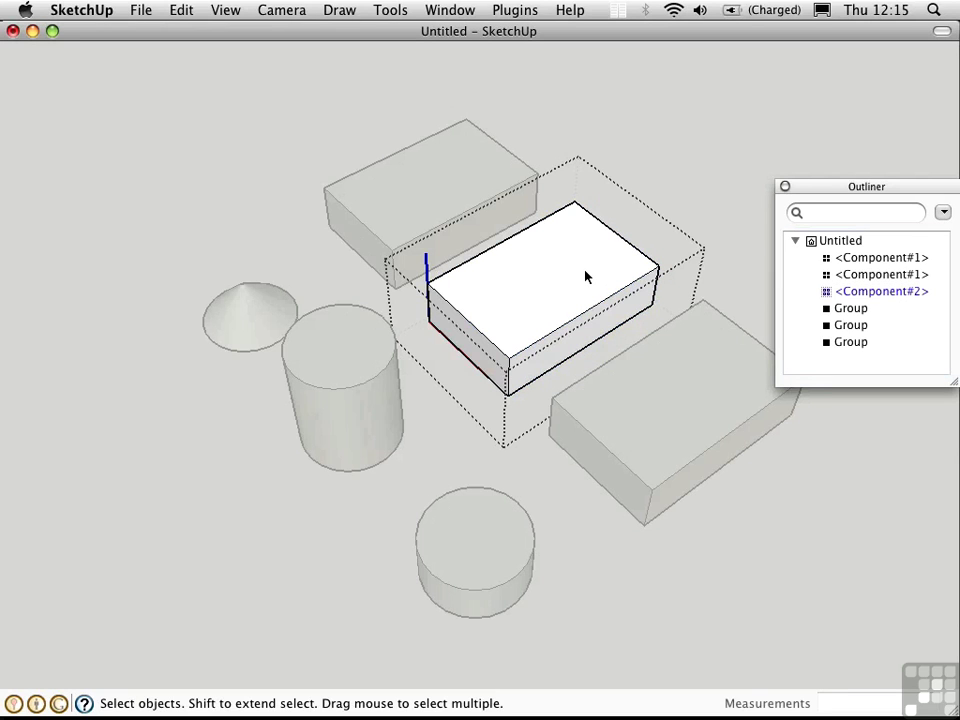
key(p)
click(556, 270)
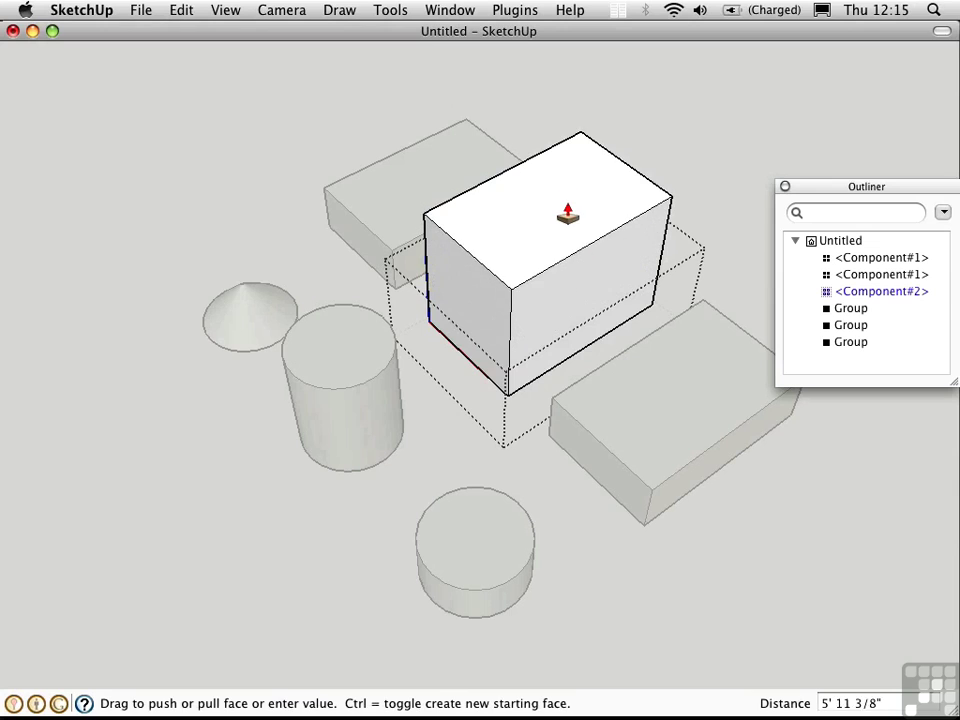
click(566, 206)
click(580, 283)
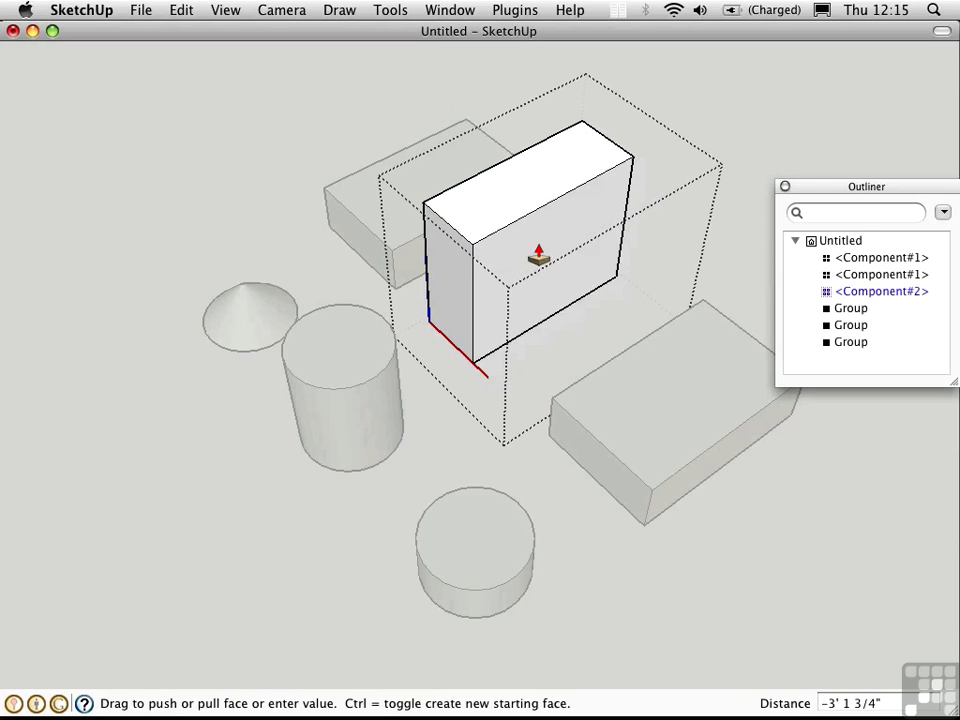
click(521, 242)
key(space)
click(647, 250)
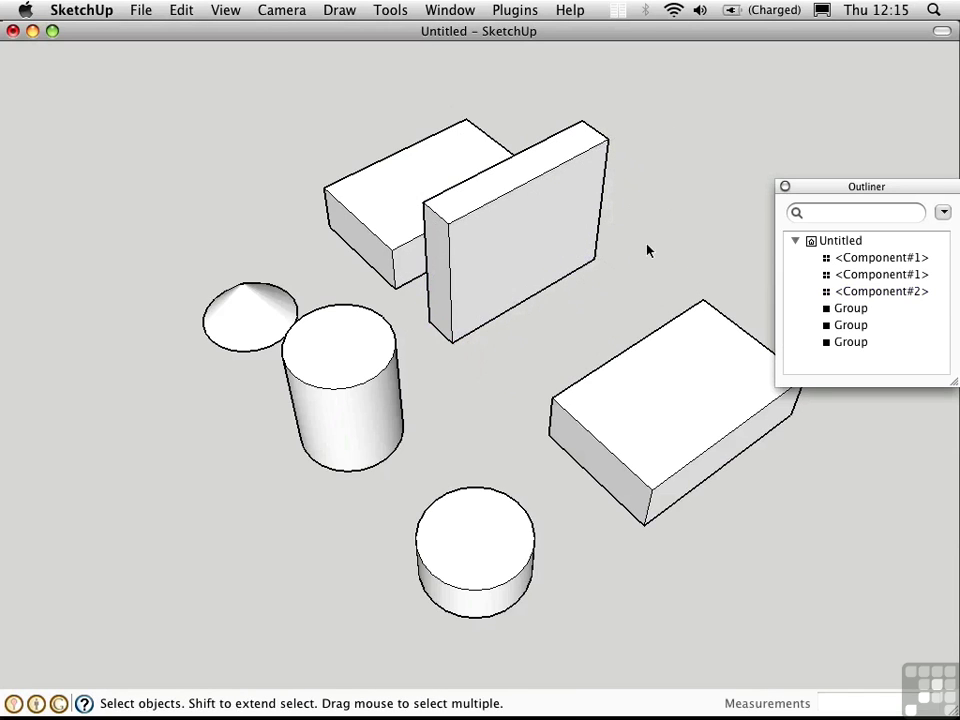
Edit the first Component#1 from the Outliner and push its side face in about 4'3".
middle_drag(606, 341, 810, 264)
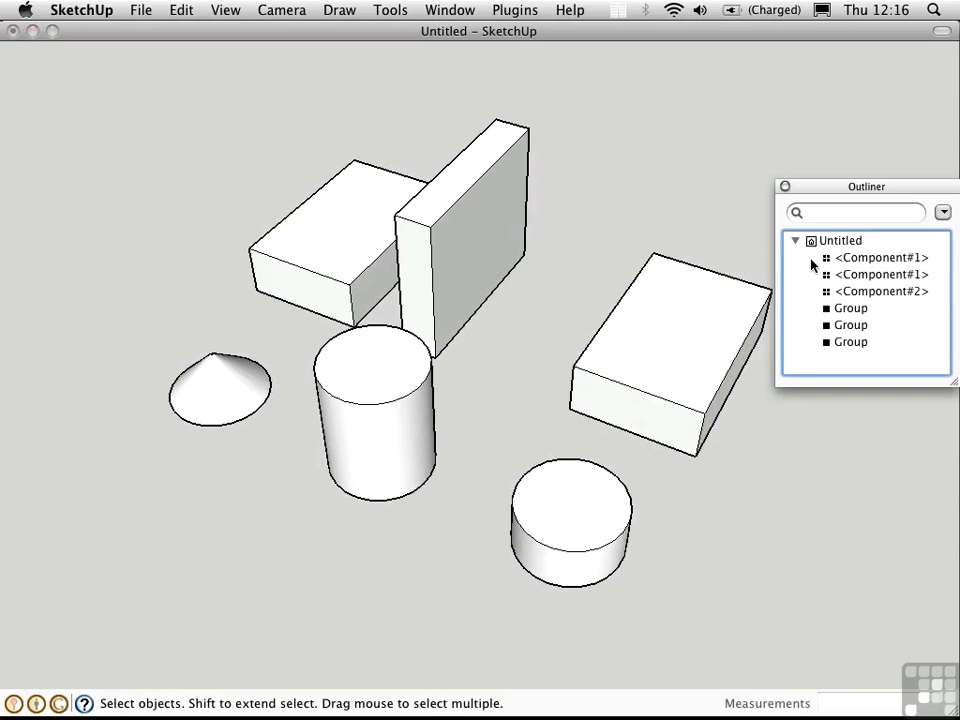
click(883, 268)
click(828, 259)
double_click(828, 260)
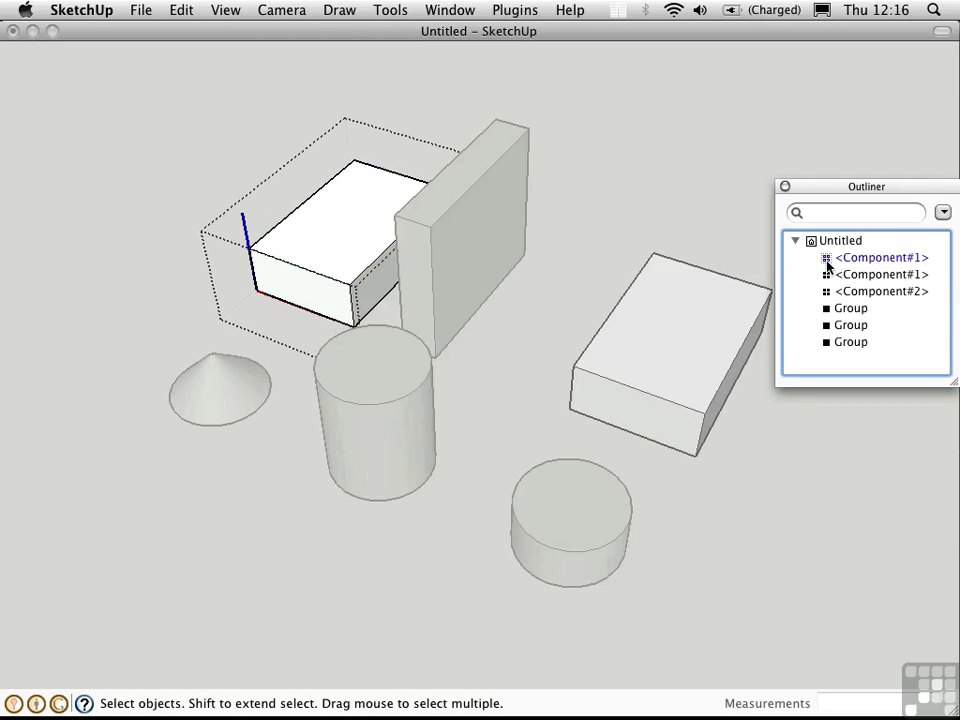
key(p)
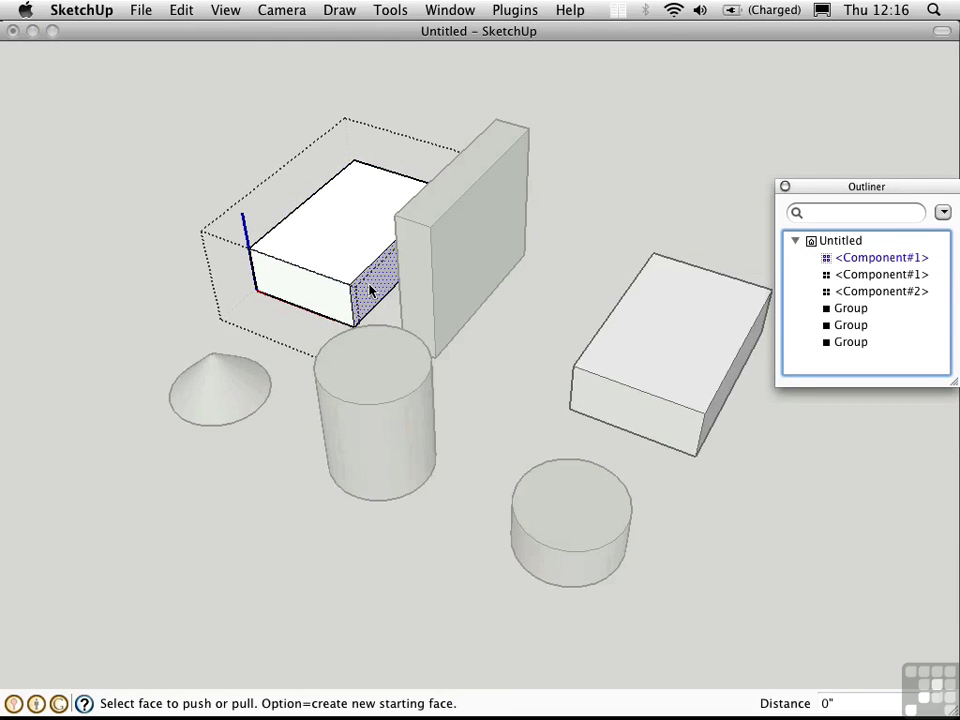
drag(370, 290, 318, 272)
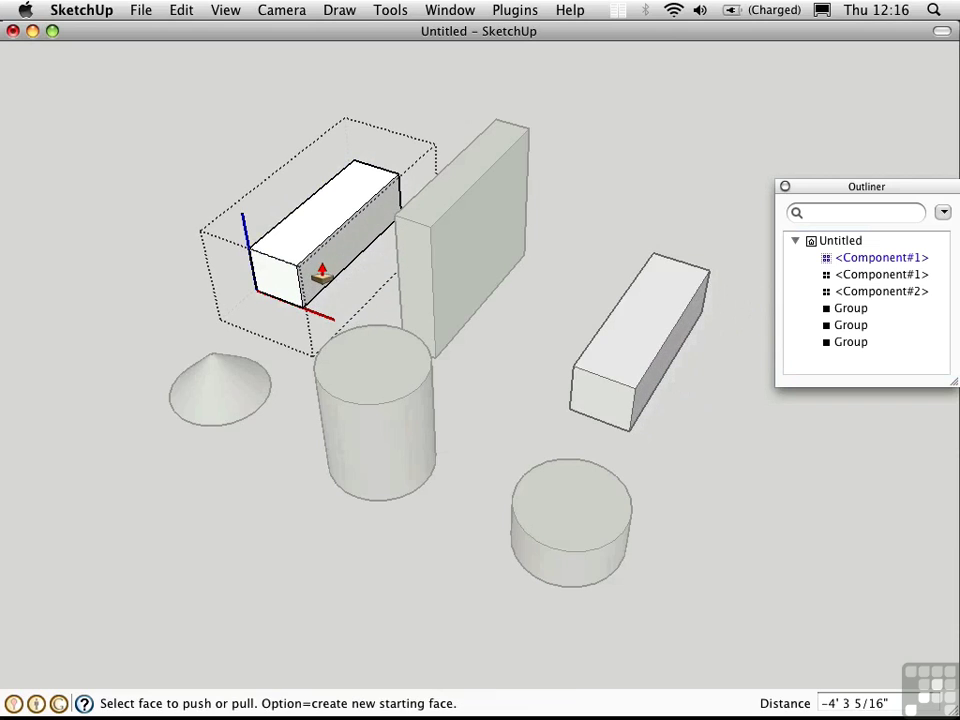
key(space)
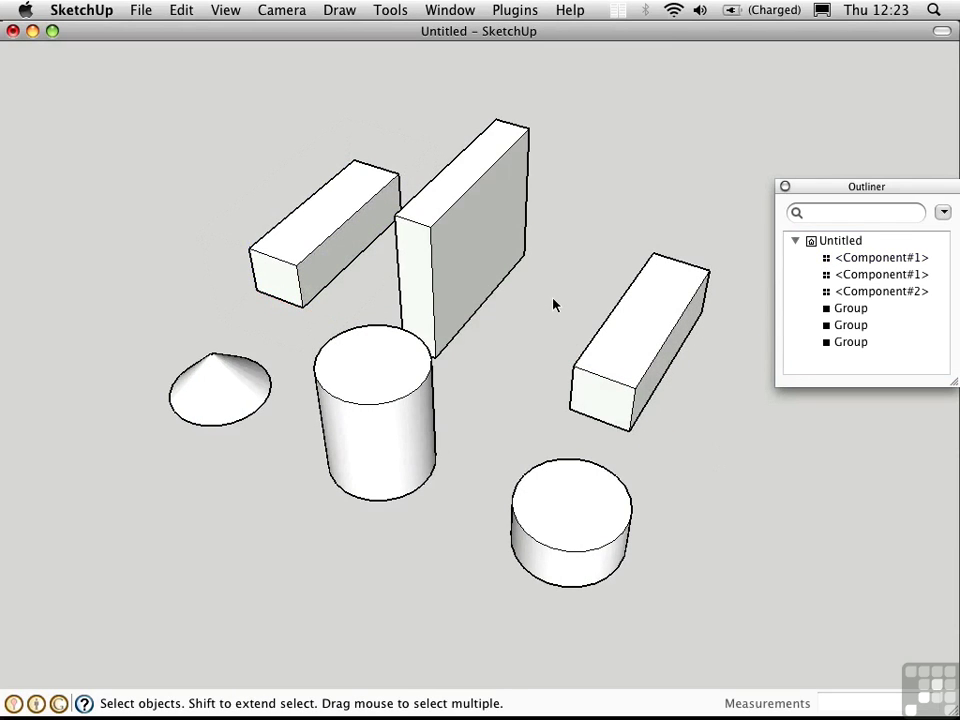
middle_drag(555, 304, 481, 405)
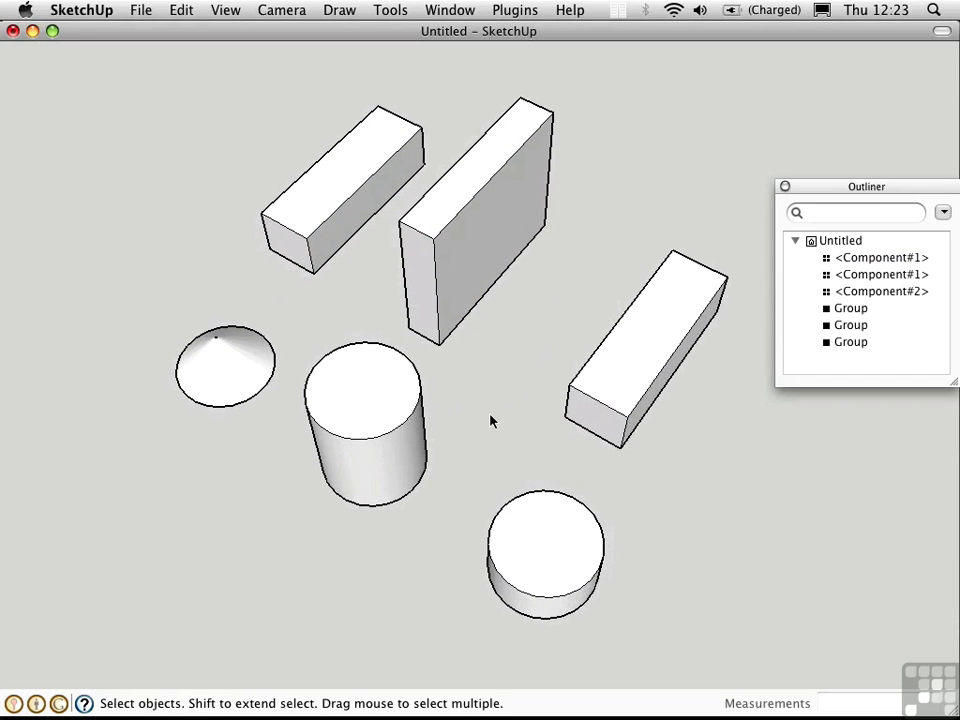
Paint the upper-left Component#1 bar with the Maraschino red colour.
key(b)
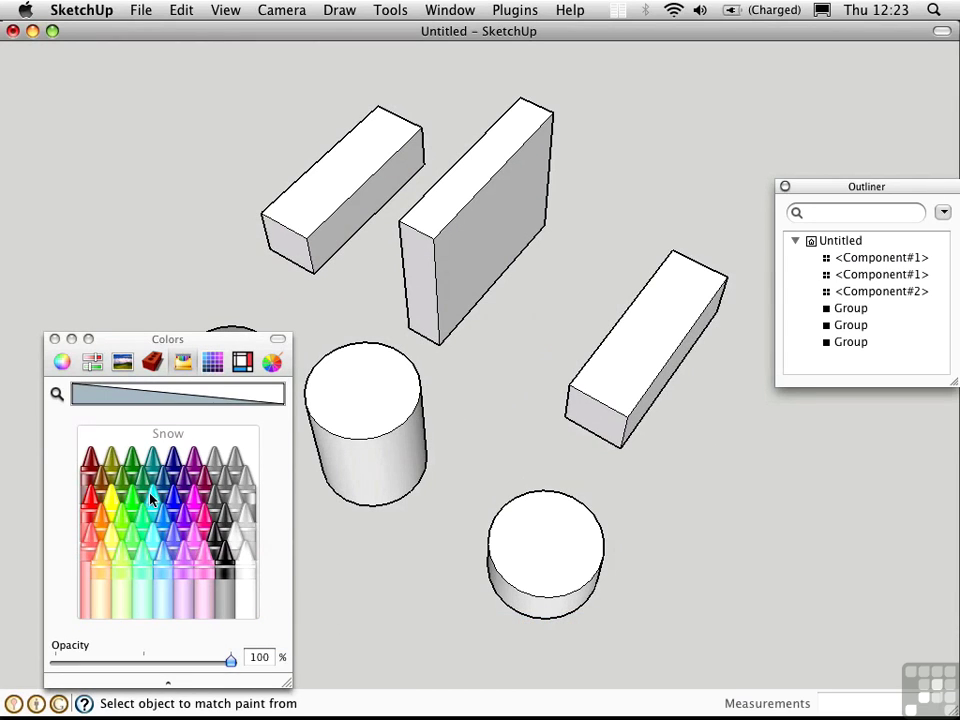
click(95, 497)
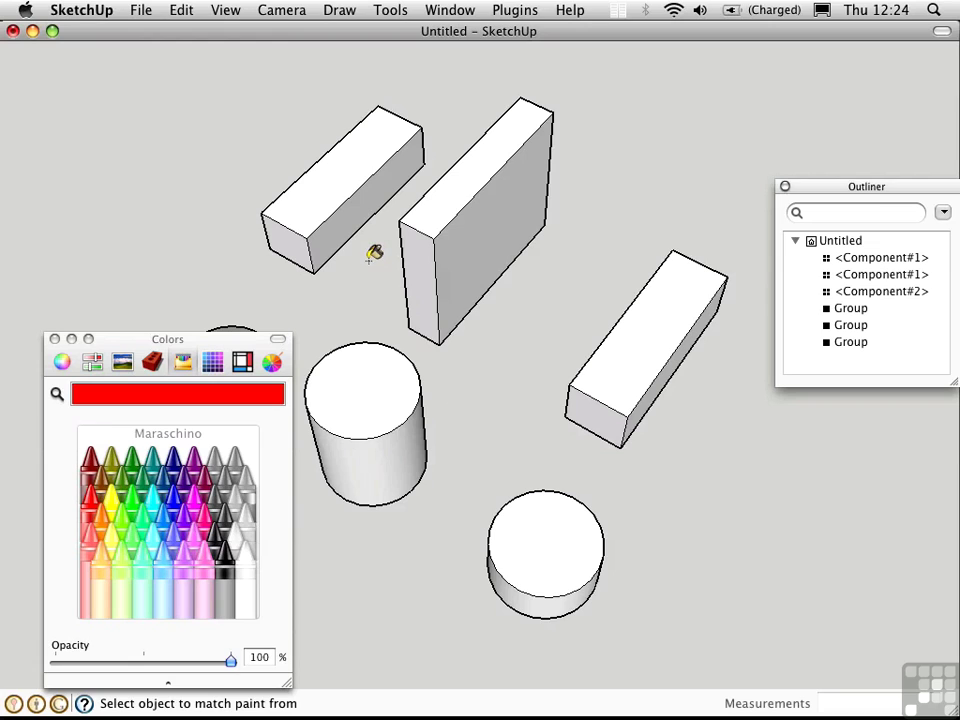
click(341, 164)
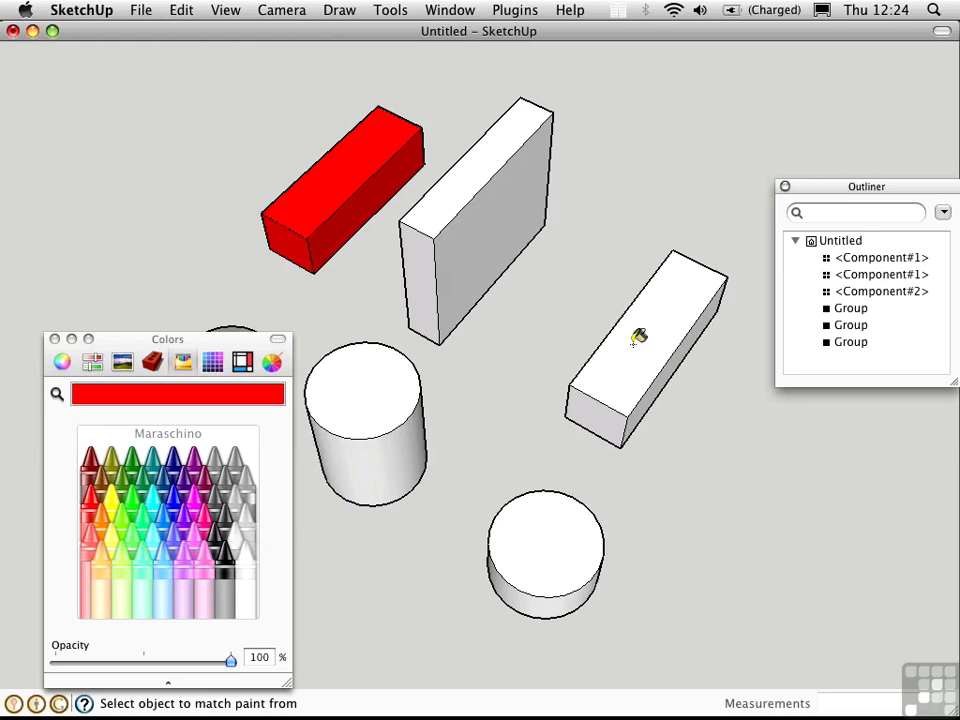
key(space)
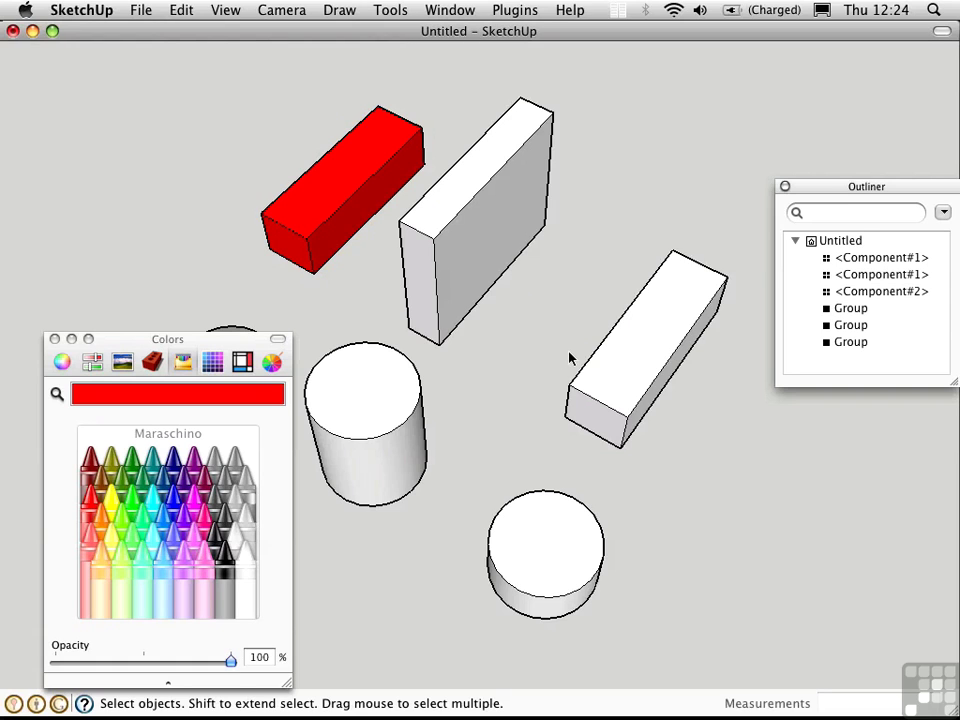
Inside the red Component#1 bar, paint its top face Spring green so both linked copies update.
double_click(350, 183)
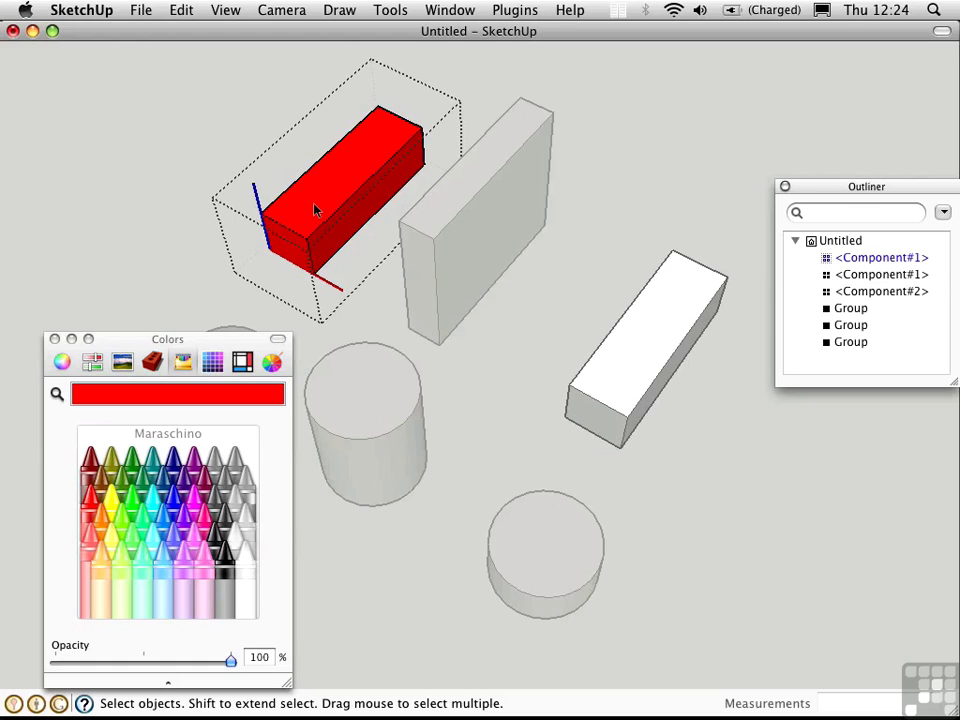
click(131, 495)
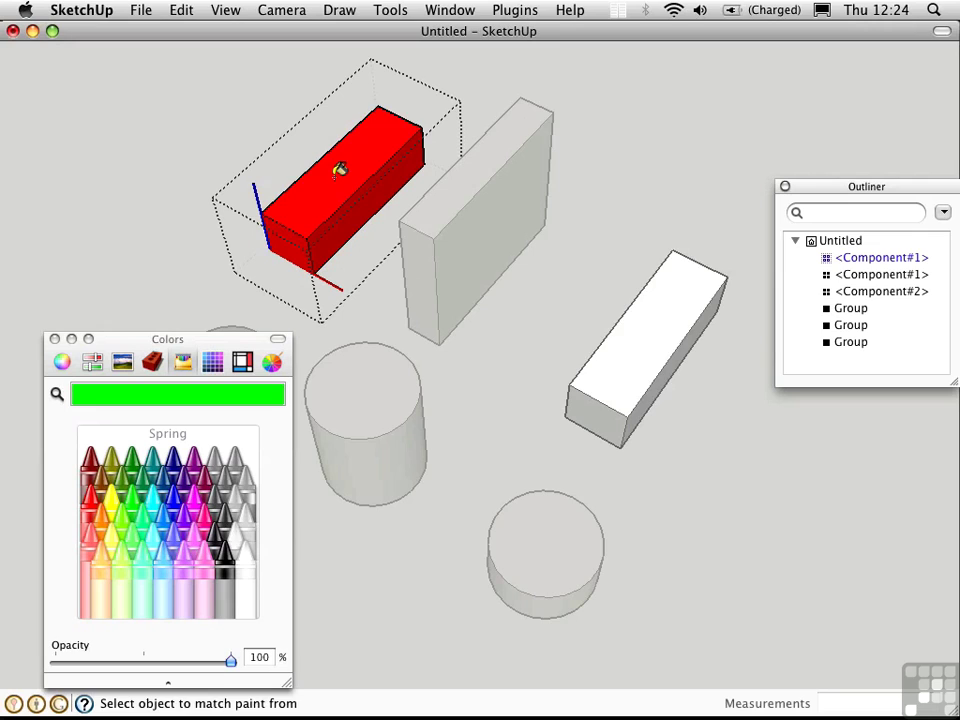
click(340, 170)
key(space)
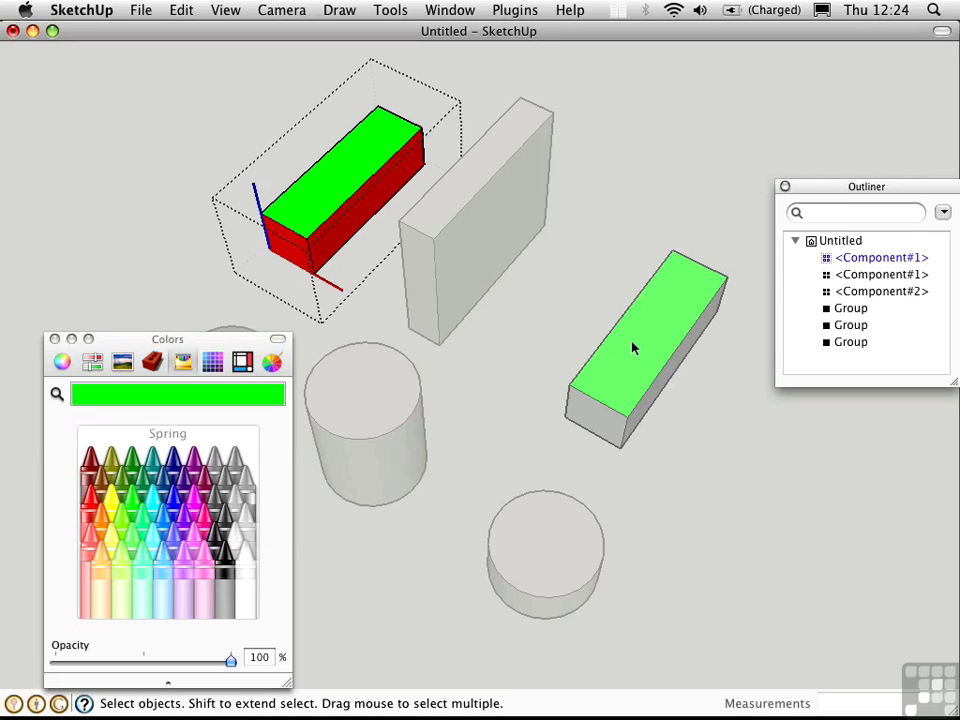